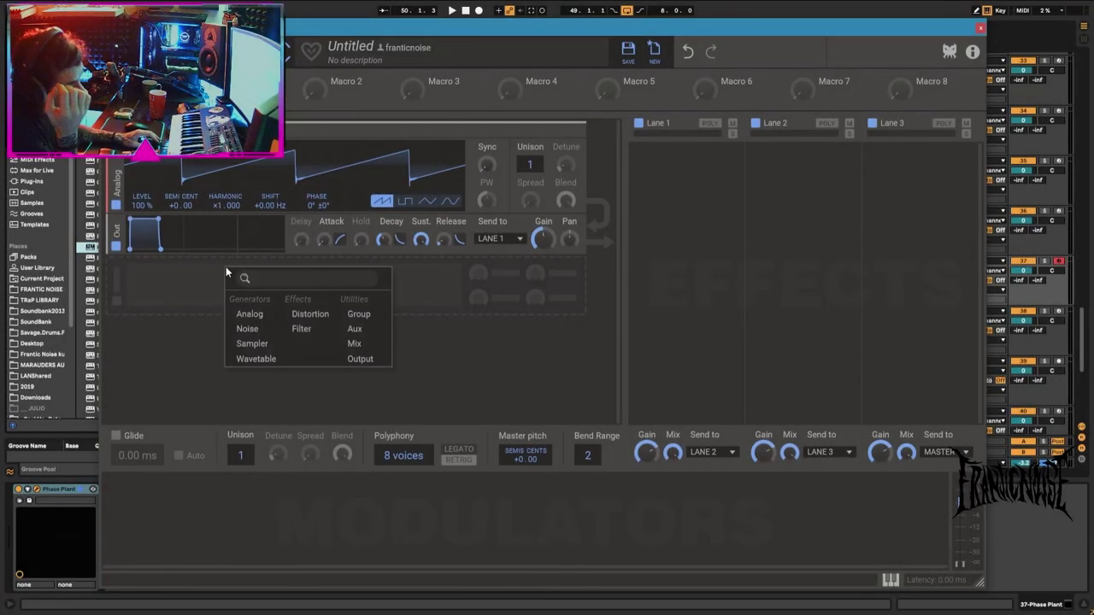
Add a Wavetable generator and a second Analog generator, placing the new Analog between the Out module and the Wavetable.
left_click(251, 359)
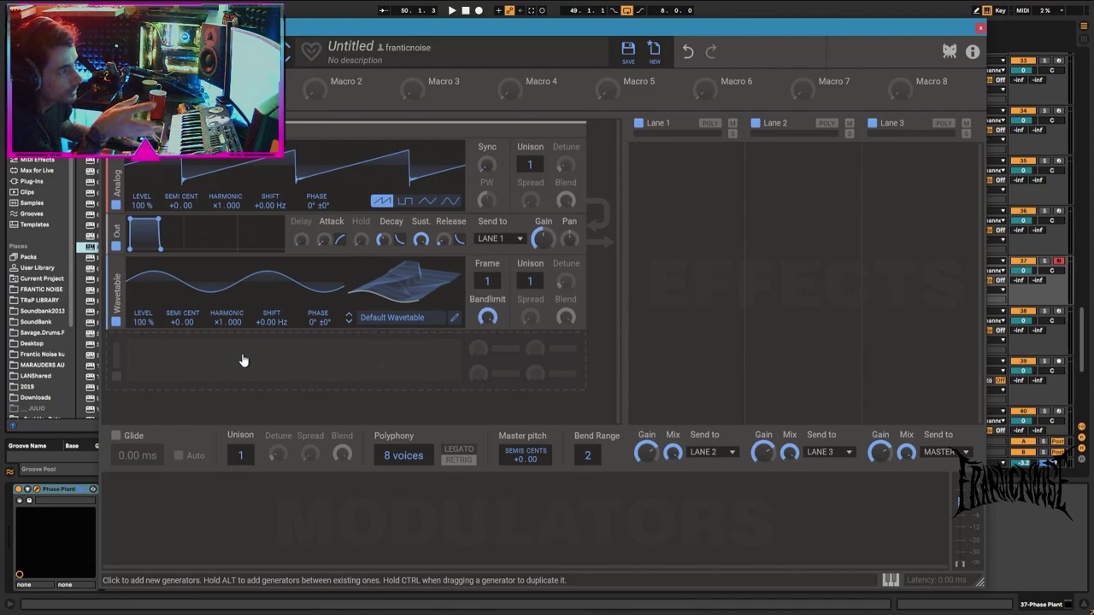
left_click(393, 318)
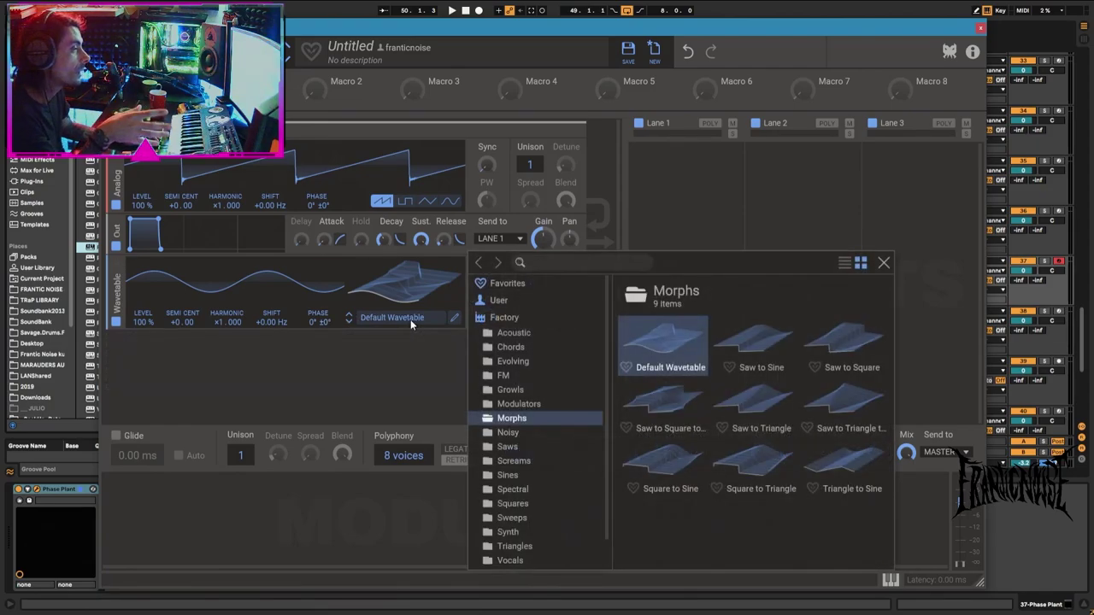
left_click(363, 361)
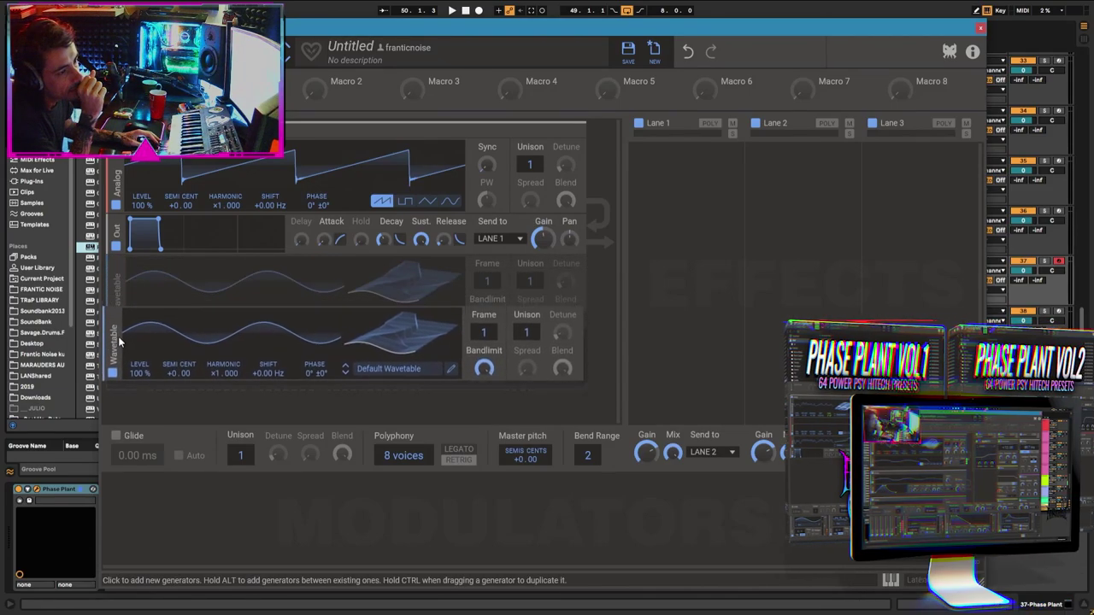
left_click(146, 360)
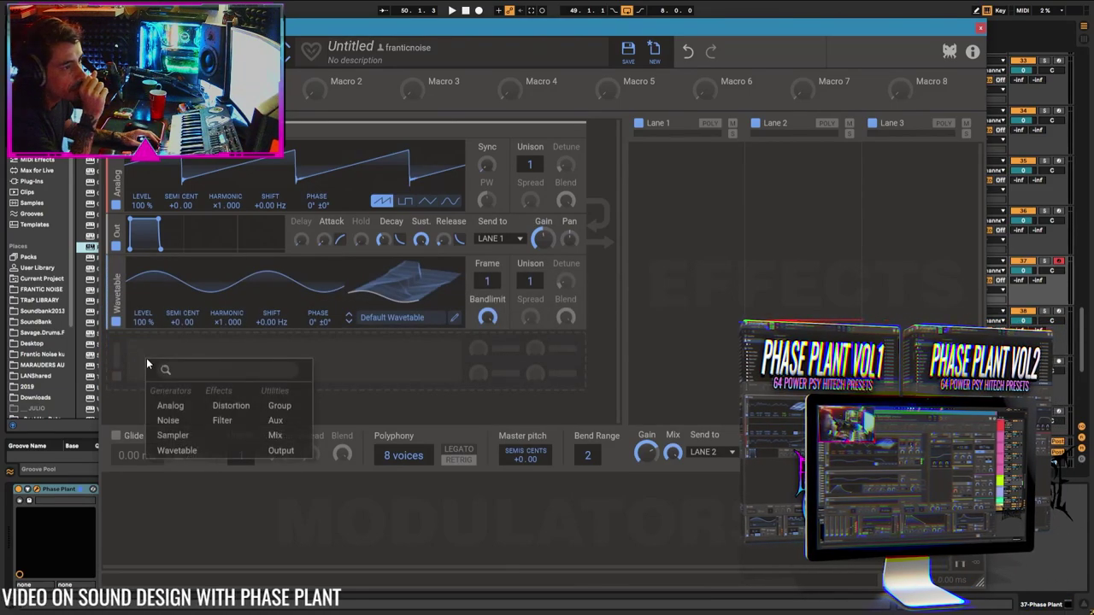
left_click(173, 406)
left_click_drag(123, 353, 125, 308)
mouse_move(622, 327)
left_mouse_down()
mouse_move(621, 355)
mouse_move(623, 326)
left_mouse_up()
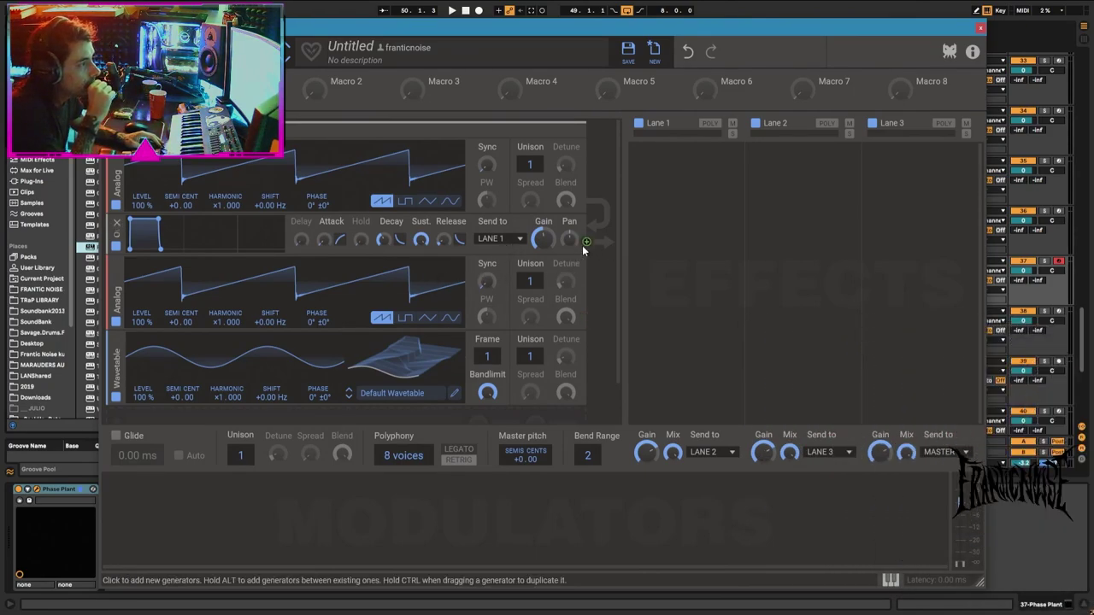
Modulate the first Analog's pitch with the second Analog, and the second Analog's shift and phase with the Wavetable.
left_click(586, 318)
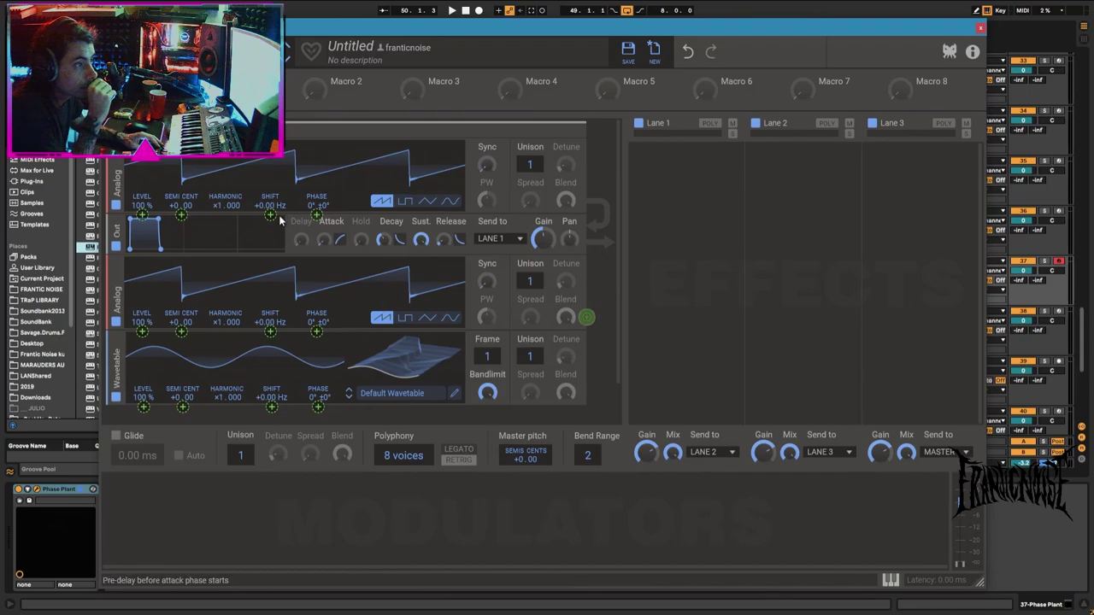
left_click_drag(181, 215, 182, 282)
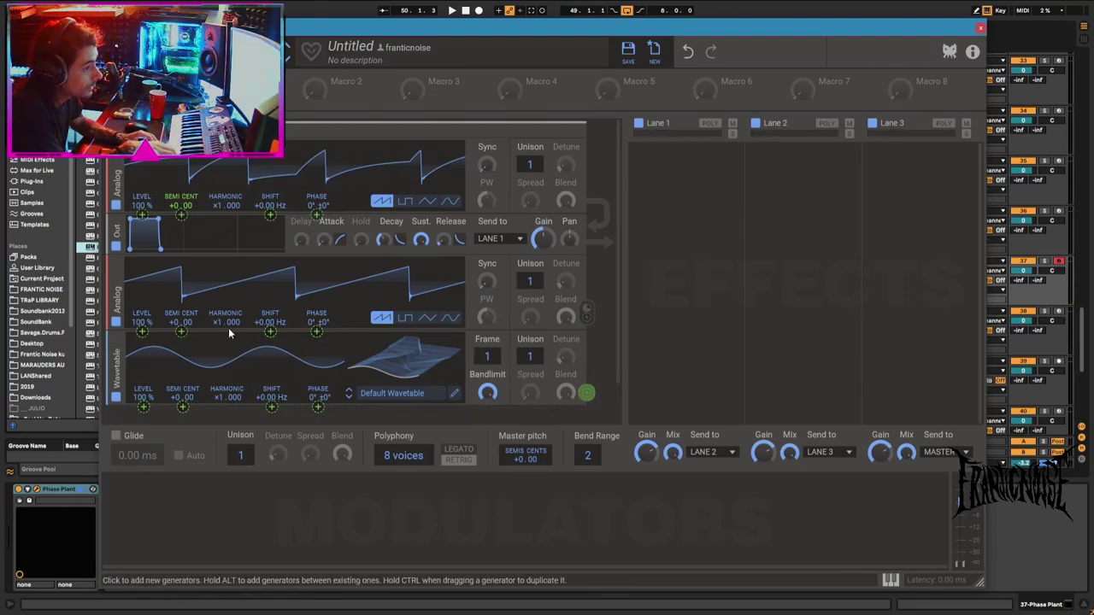
left_click(587, 393)
left_click_drag(181, 332, 181, 371)
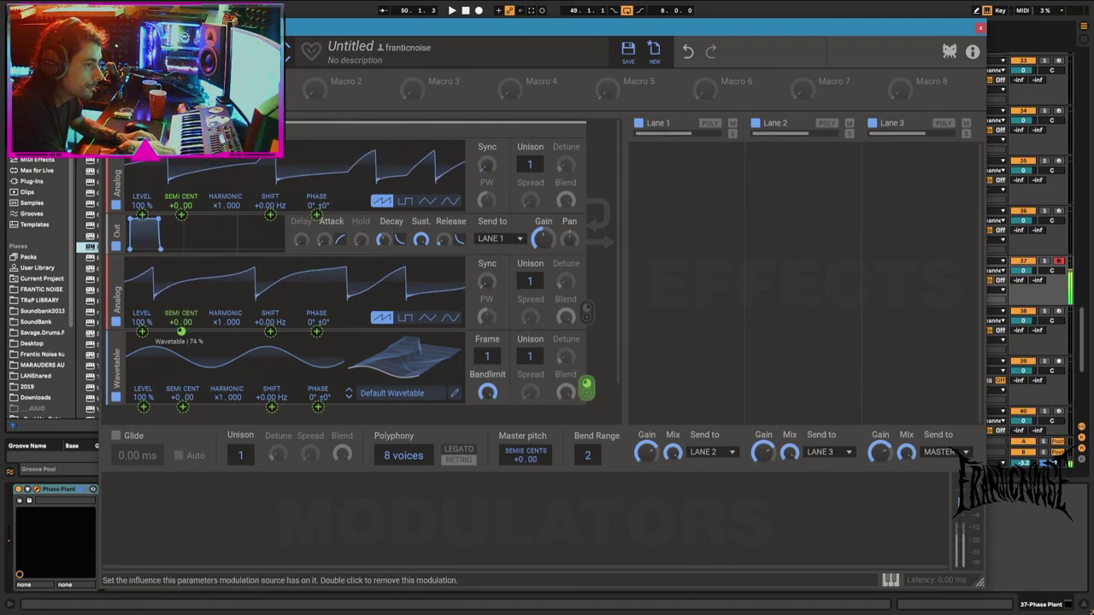
double_click(181, 331)
left_click_drag(267, 335, 270, 362)
left_click_drag(316, 331, 316, 303)
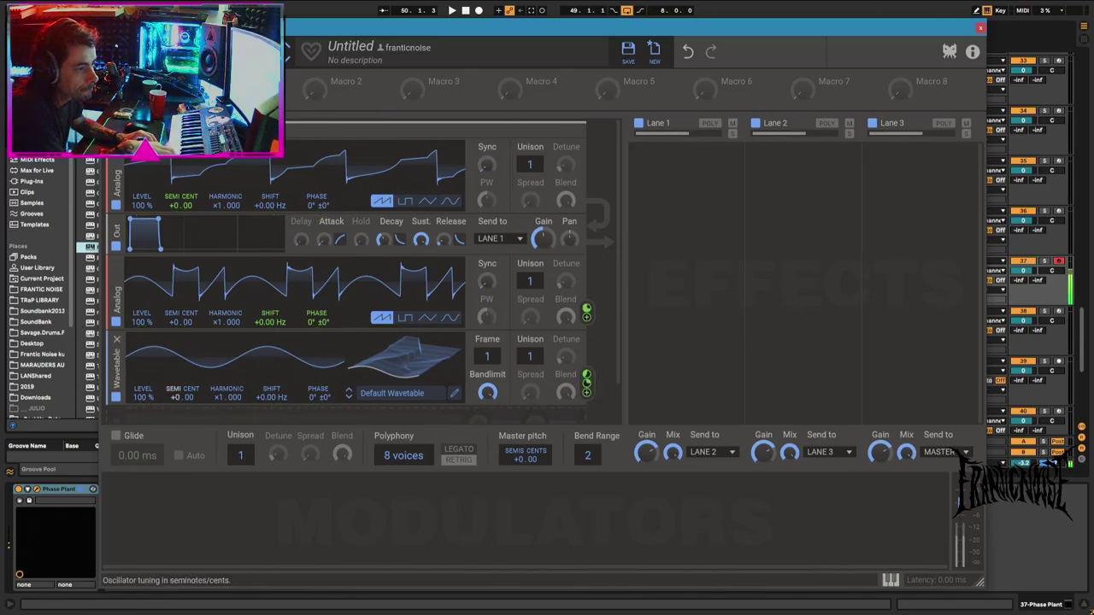
Tune both the Wavetable generator and the second Analog generator to -12.00 semitones.
left_click_drag(174, 397, 174, 431)
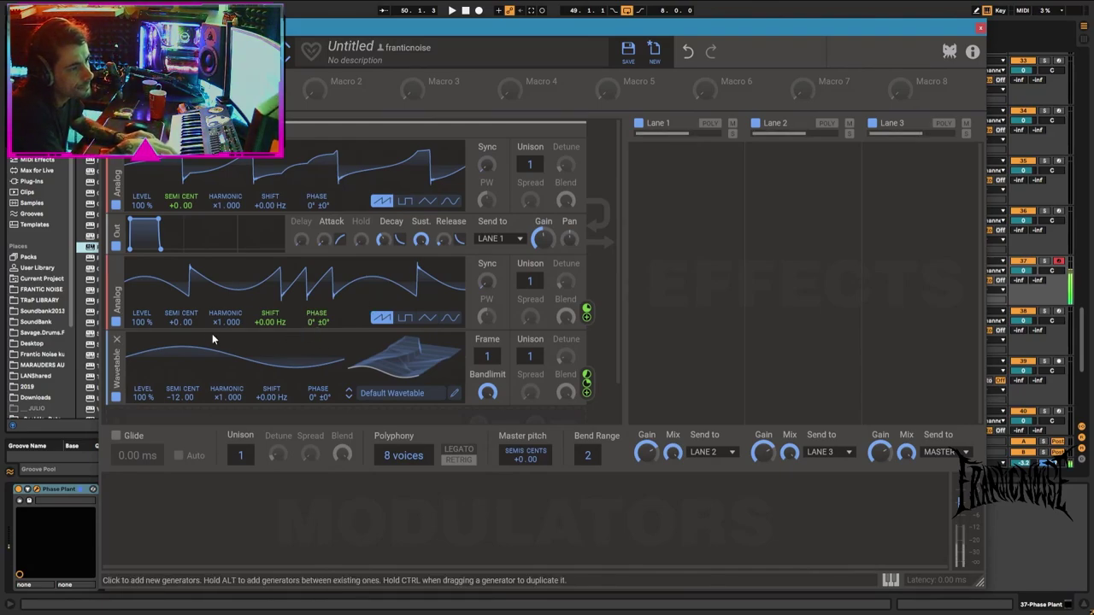
left_click_drag(177, 321, 177, 350)
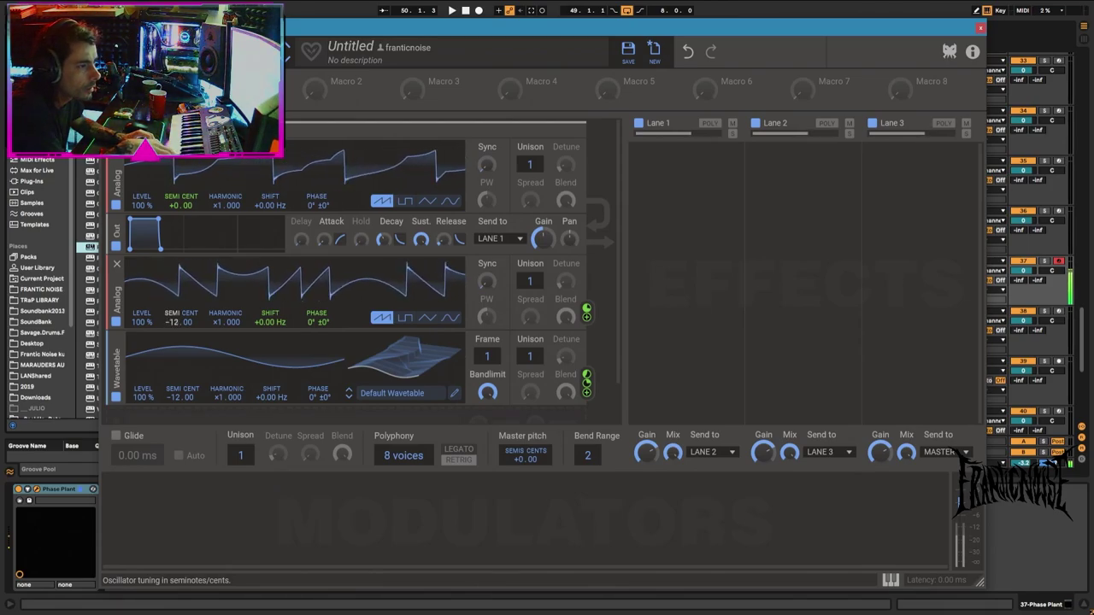
Load the Filter FM 1 wavetable into the Wavetable generator, with frame 80 and a tuning of -24.00 semitones.
left_click(397, 397)
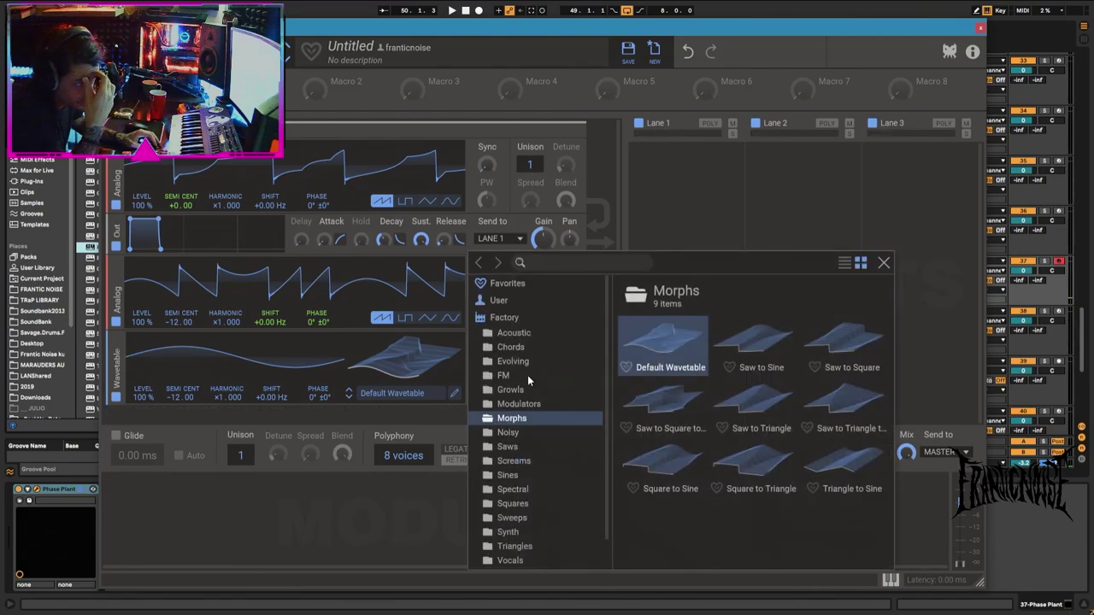
left_click(512, 375)
left_click(752, 397)
left_click(373, 362)
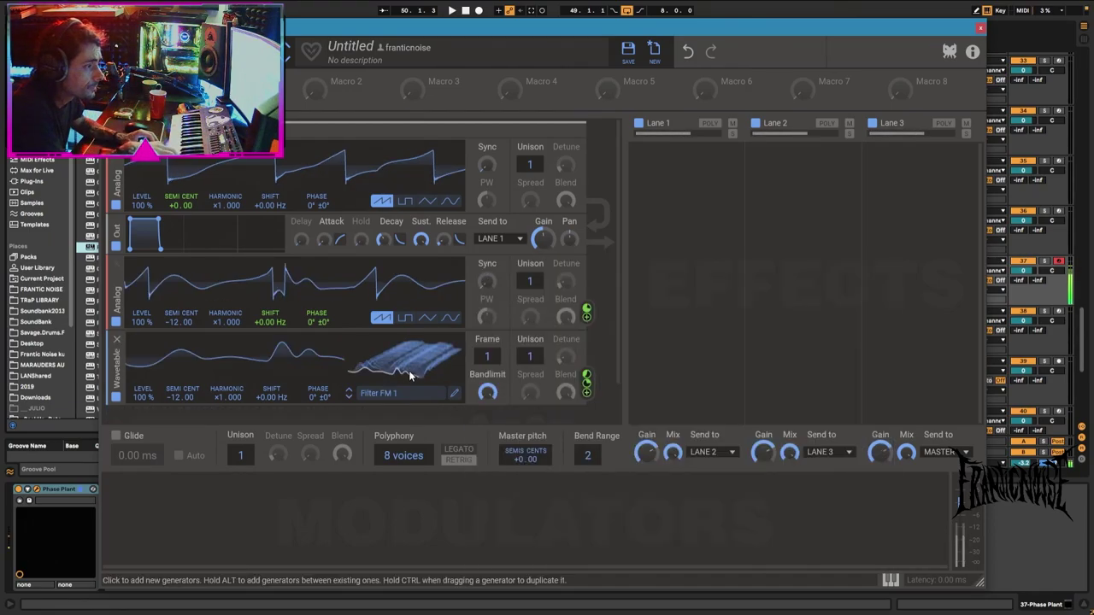
mouse_move(394, 381)
left_mouse_down()
mouse_move(394, 359)
mouse_move(394, 390)
left_mouse_up()
left_click_drag(187, 401, 187, 424)
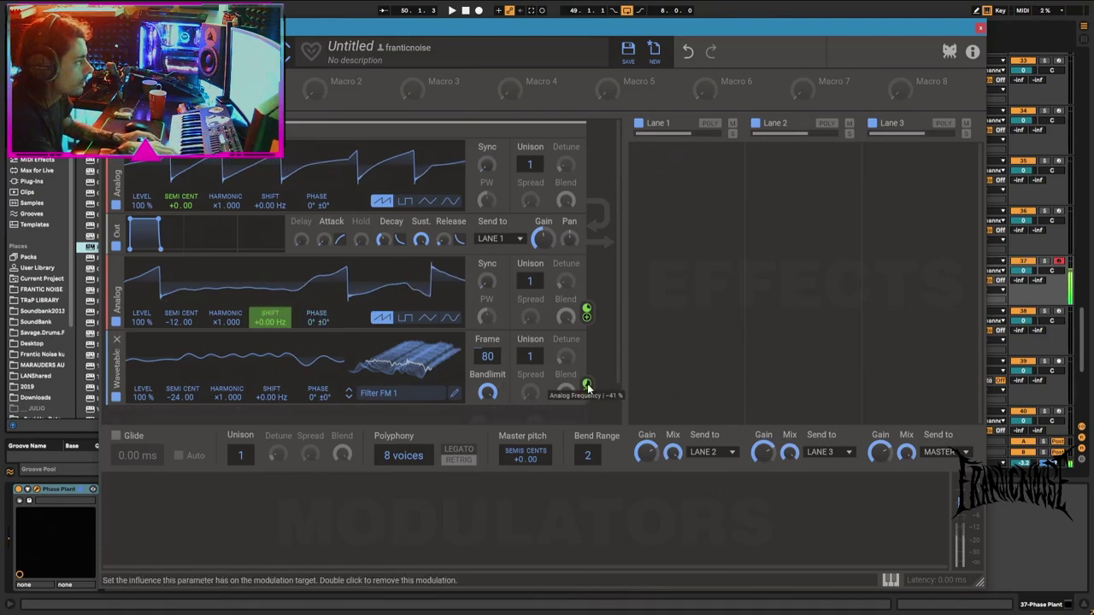
Adjust the Wavetable's shift modulation depth and replace the second Analog's pitch modulation of the first Analog with phase modulation.
left_click_drag(586, 385, 586, 393)
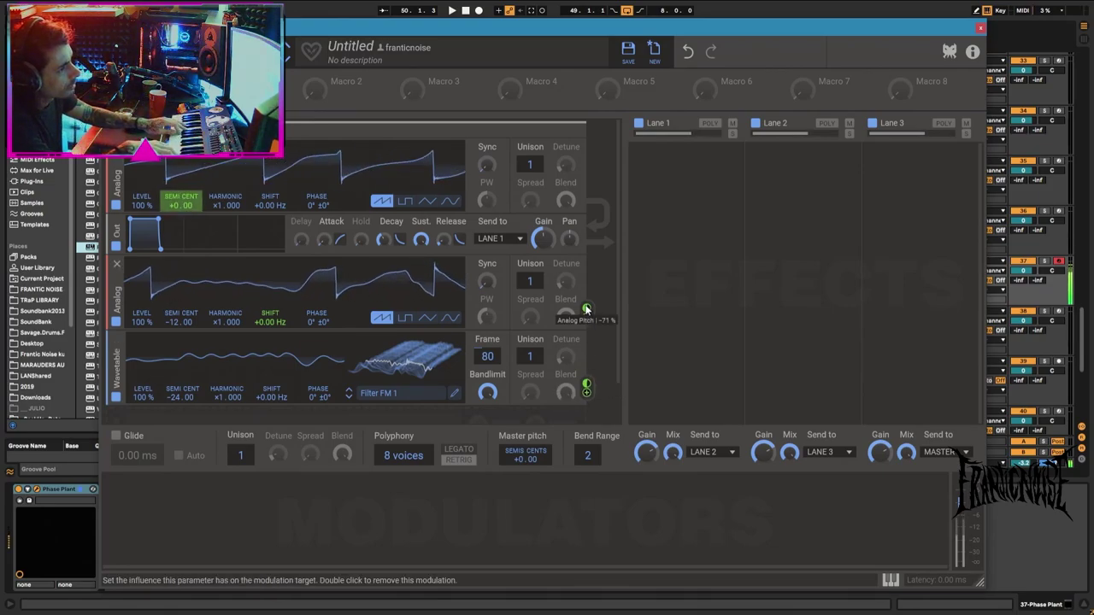
left_click_drag(587, 309, 586, 310)
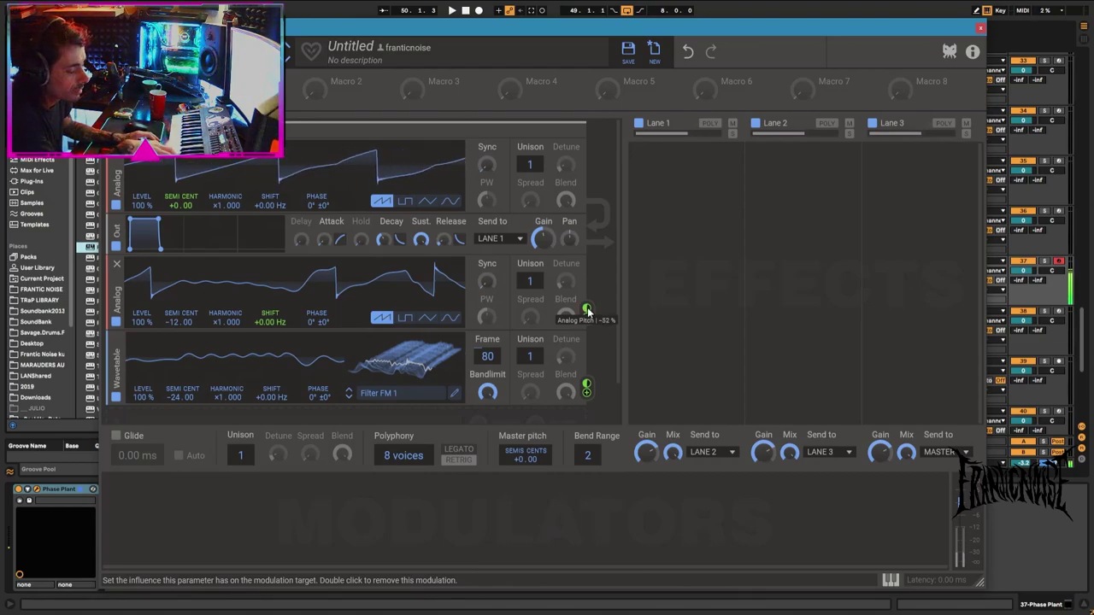
left_click_drag(588, 313, 588, 312)
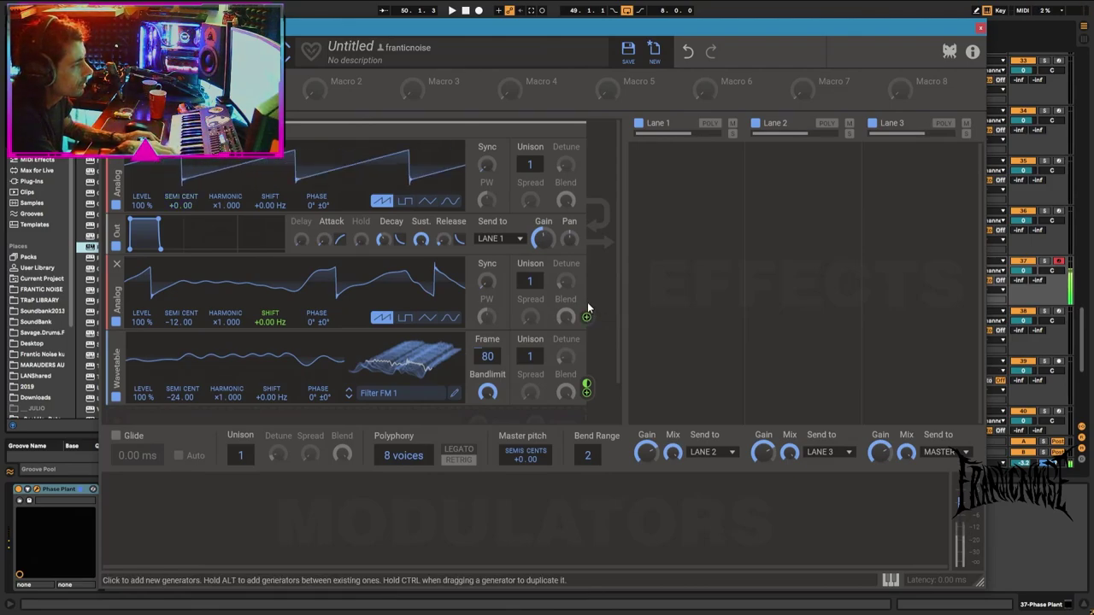
left_click_drag(179, 222, 316, 214)
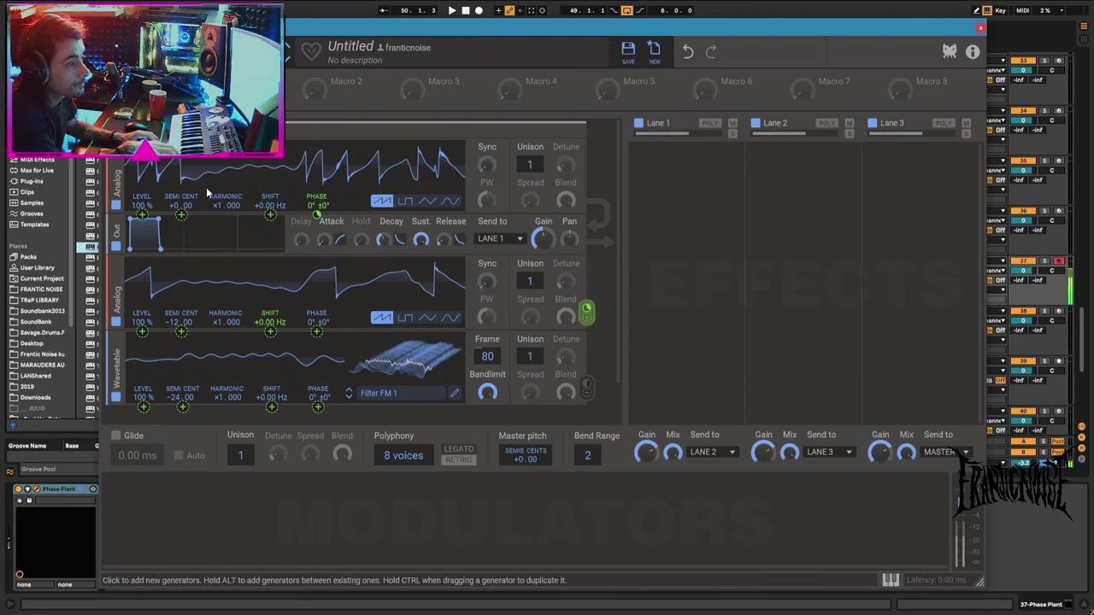
Set the second Analog to a triangle wave and the first Analog to a pulse wave.
left_click(407, 320)
left_click(426, 319)
left_click(425, 202)
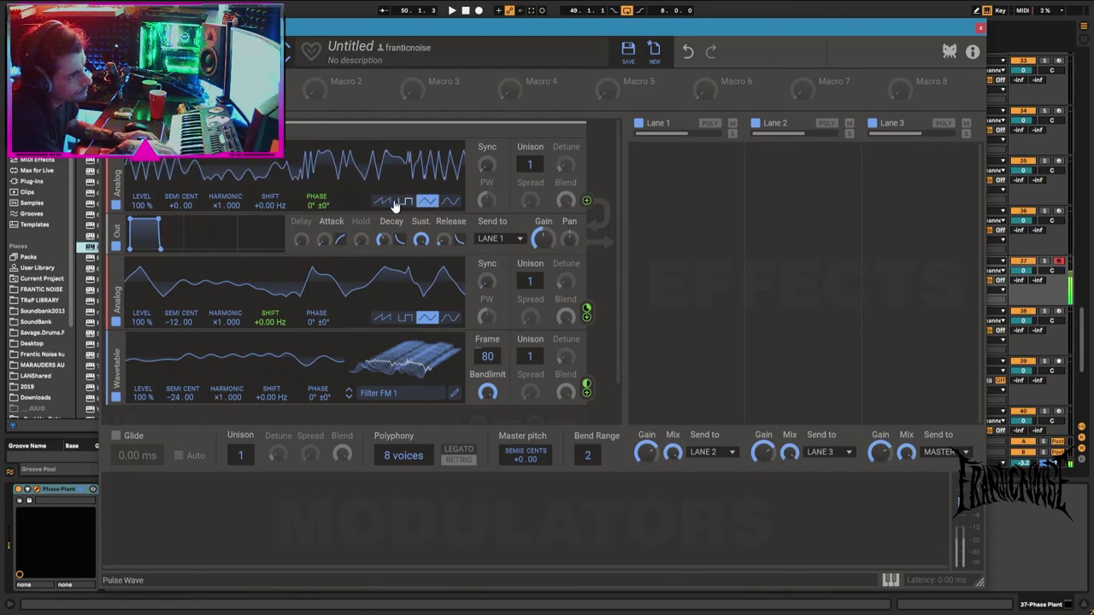
left_click(406, 201)
Tune the first Analog generator to -36.00 semitones and switch its waveform to saw.
left_click_drag(174, 205, 175, 256)
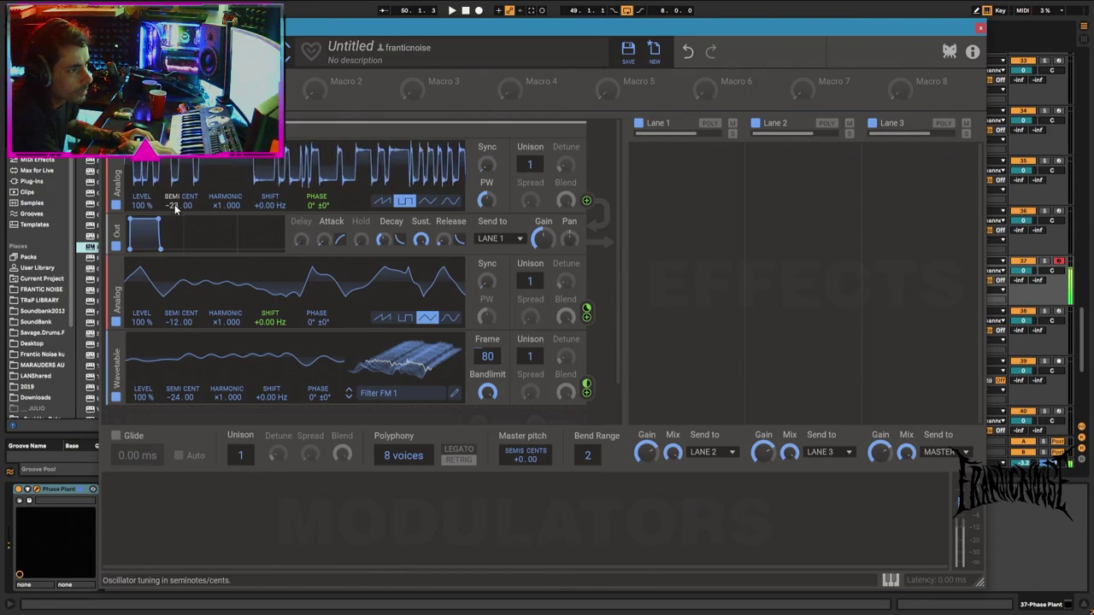
left_click_drag(175, 208, 175, 213)
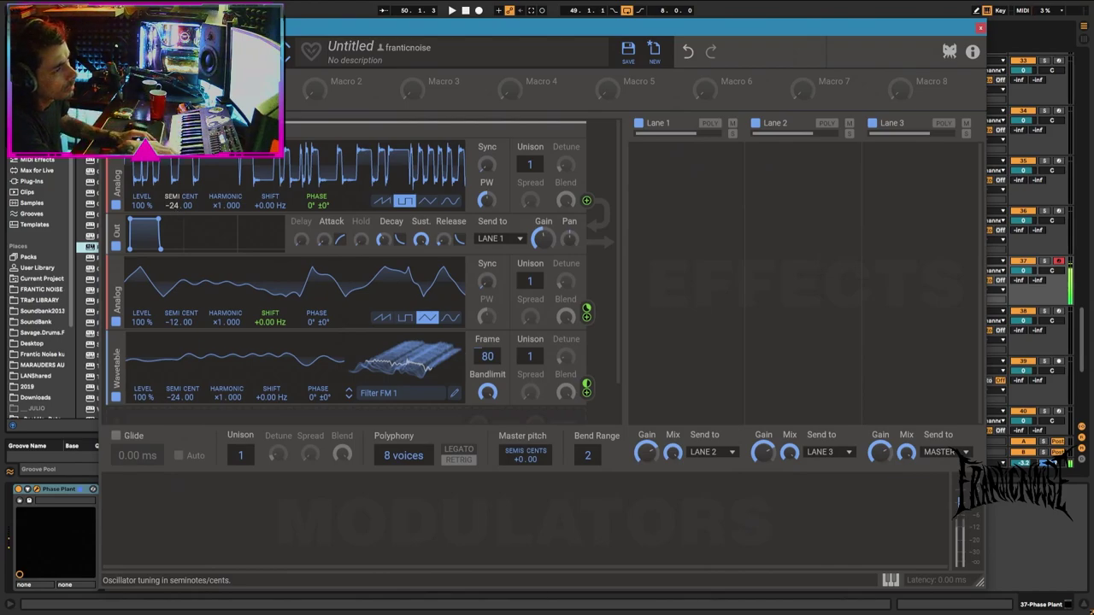
left_click_drag(175, 208, 175, 256)
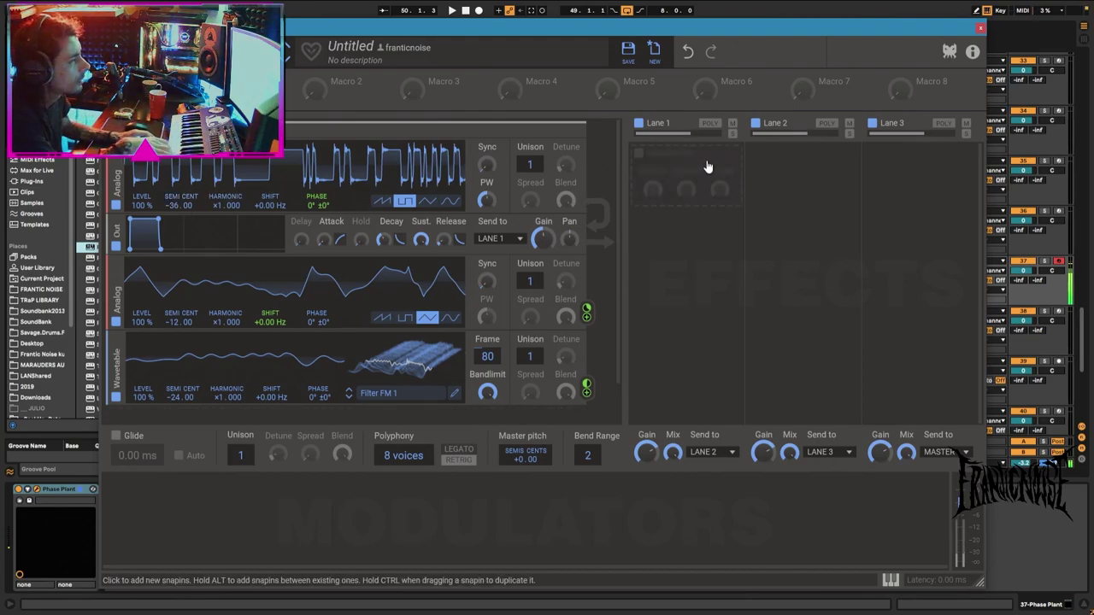
left_click(383, 201)
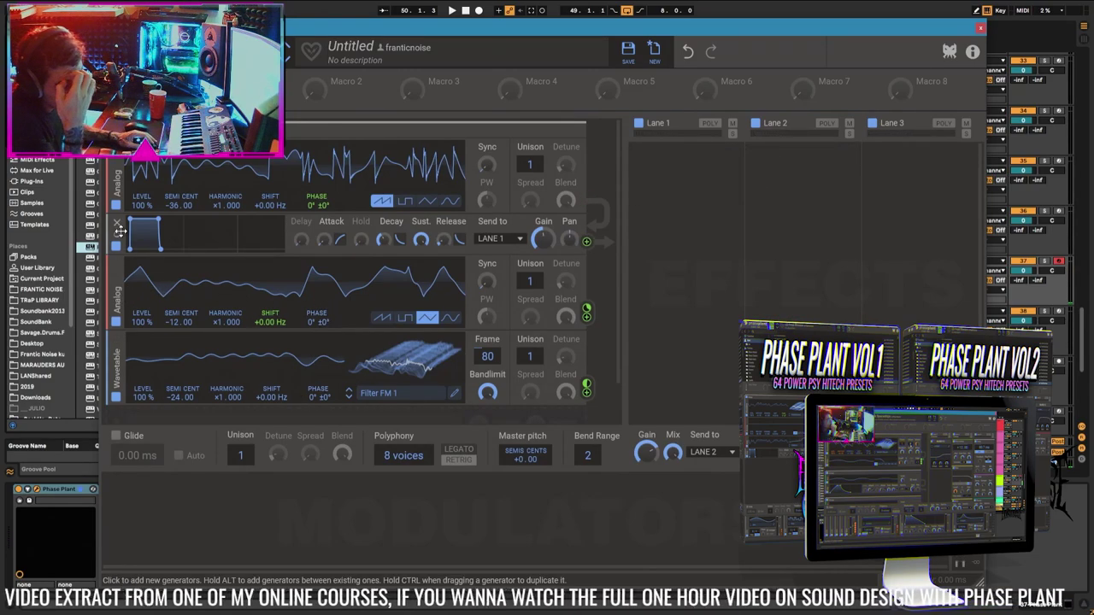
Add a Distortion effect to the generator chain and place it between the first Analog and the Out module.
left_click(147, 420)
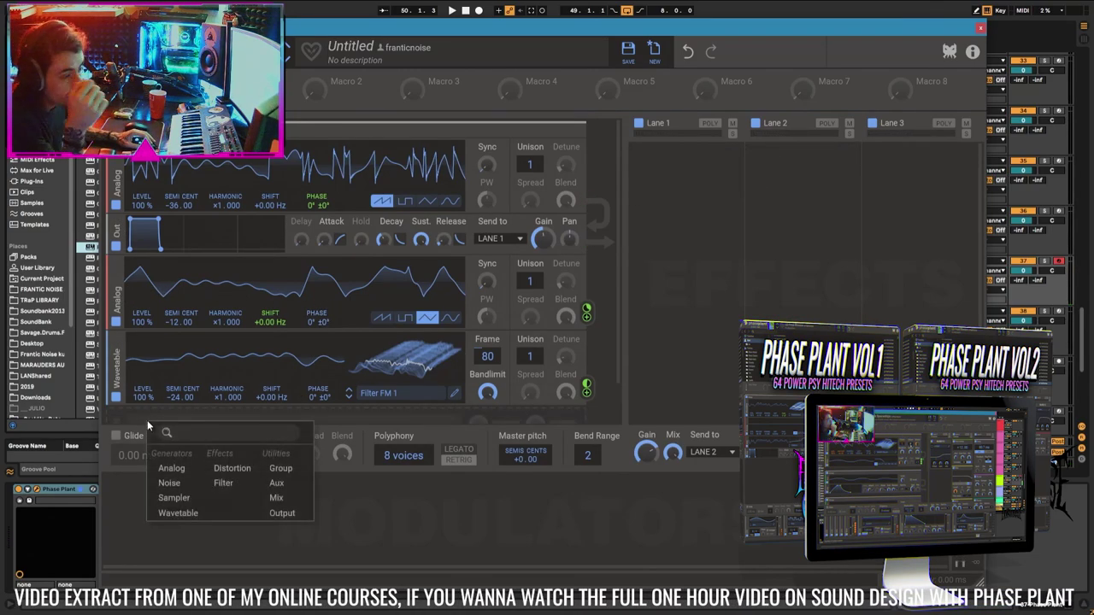
left_click(232, 470)
scroll(117, 423, "down", 3)
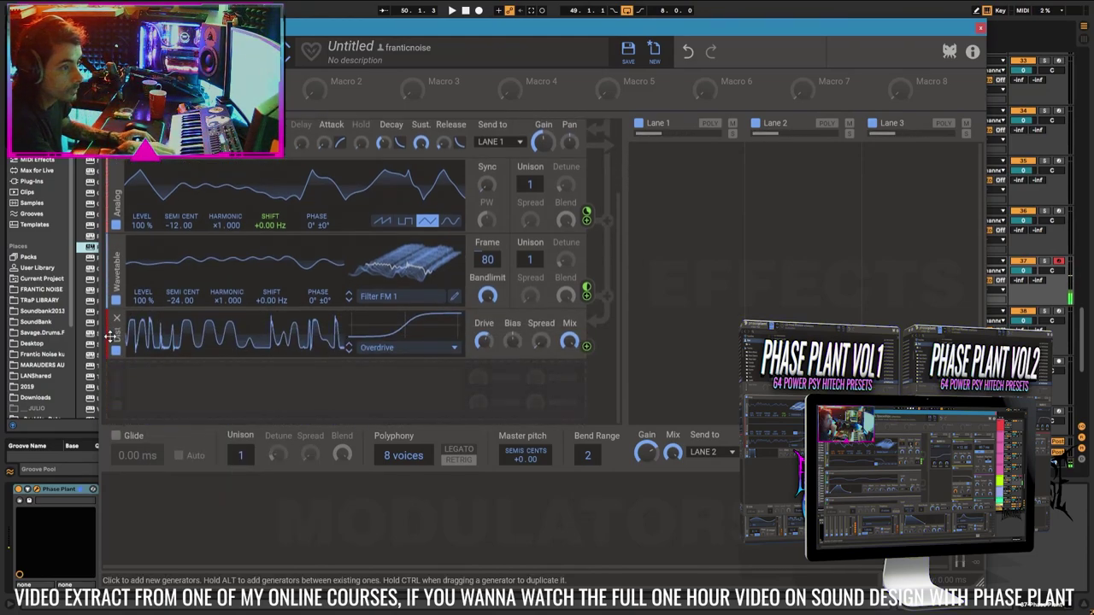
scroll(111, 337, "up", 5)
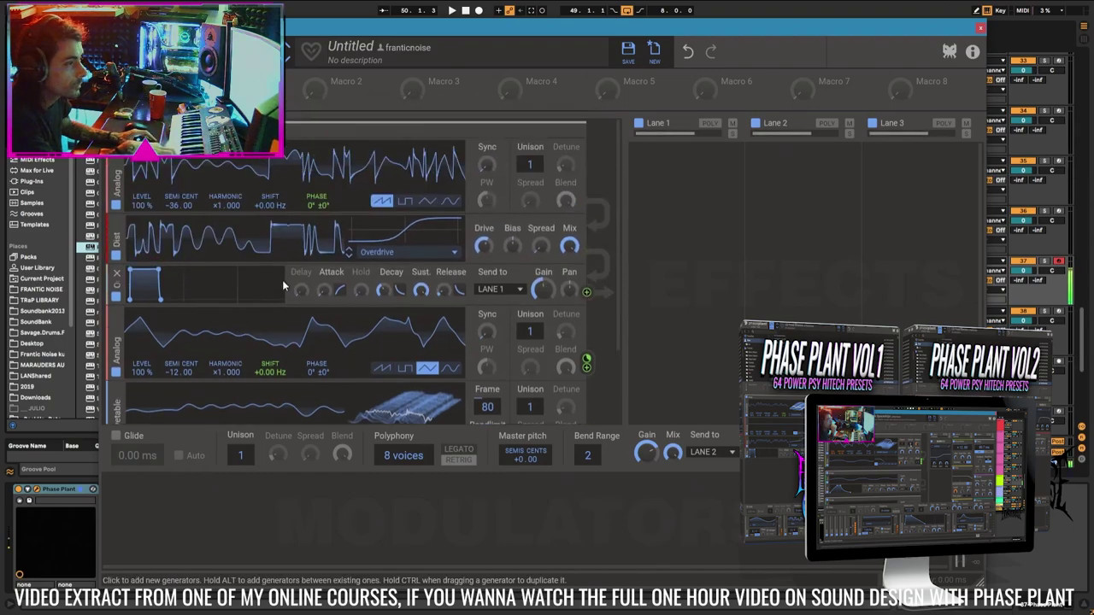
Set the distortion type to Foldback and raise its Spread amount.
left_click(401, 252)
left_click(393, 281)
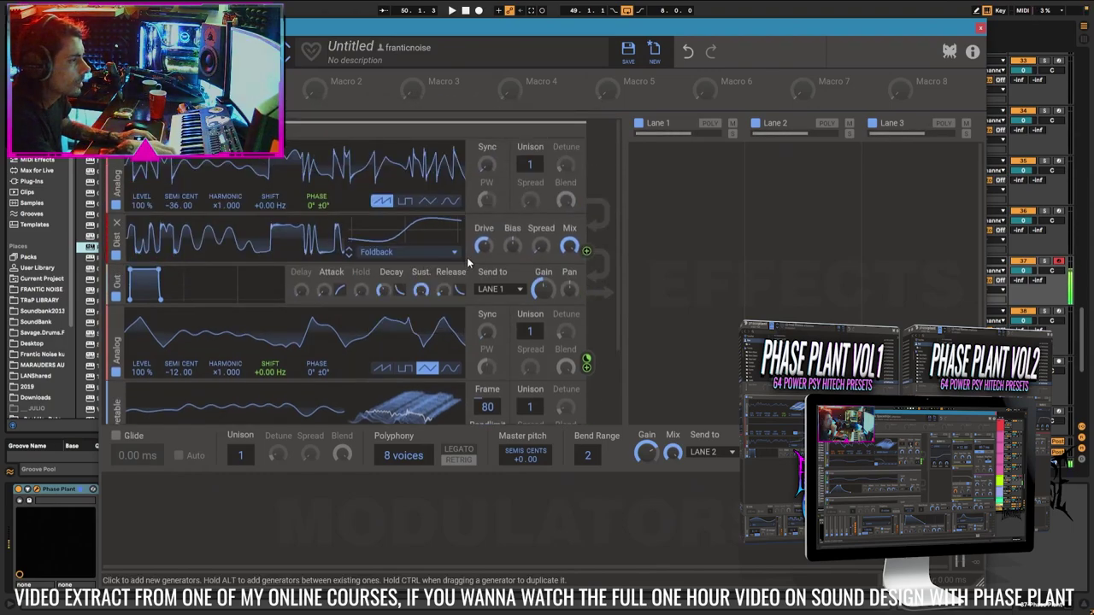
left_click_drag(540, 246, 512, 256)
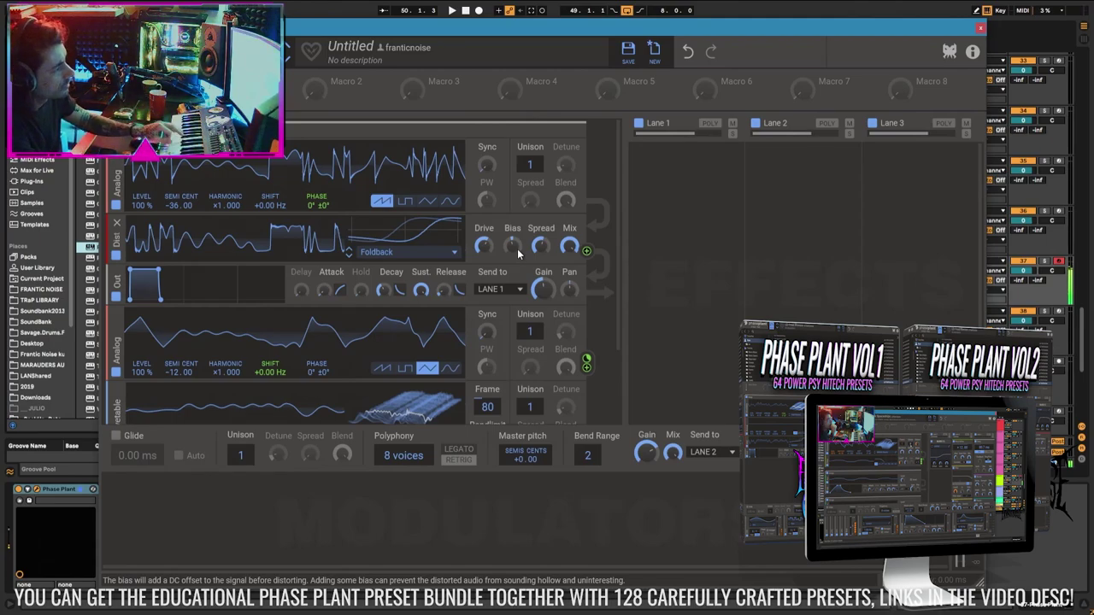
Add an LFO modulator synced at a 4/4 rate and route it to the levels of the Wavetable and second Analog.
scroll(503, 258, "down", 3)
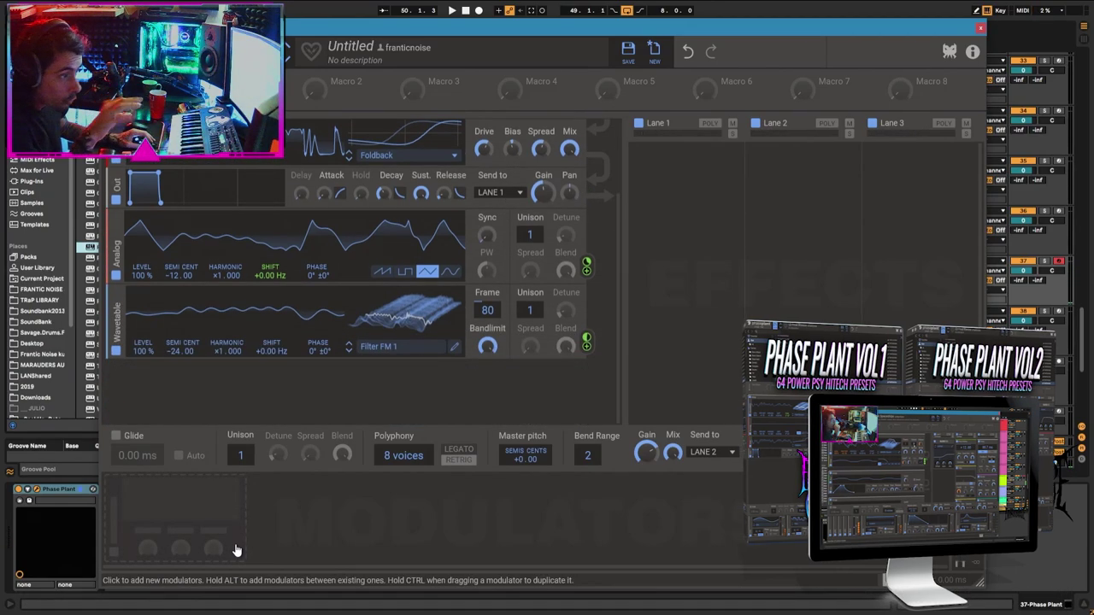
left_click(209, 526)
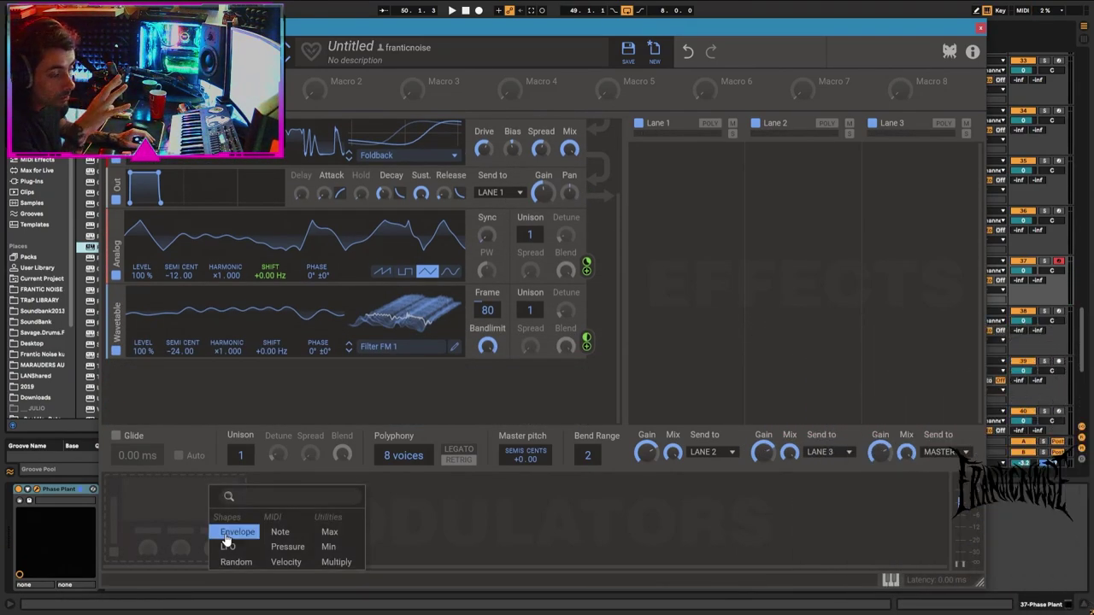
left_click(227, 547)
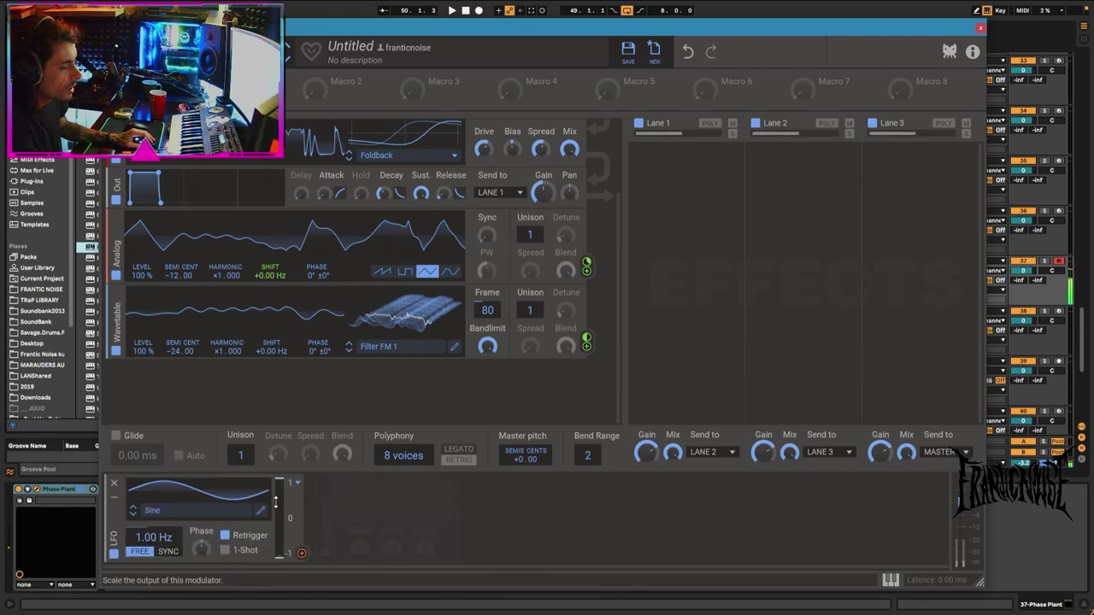
left_click(168, 551)
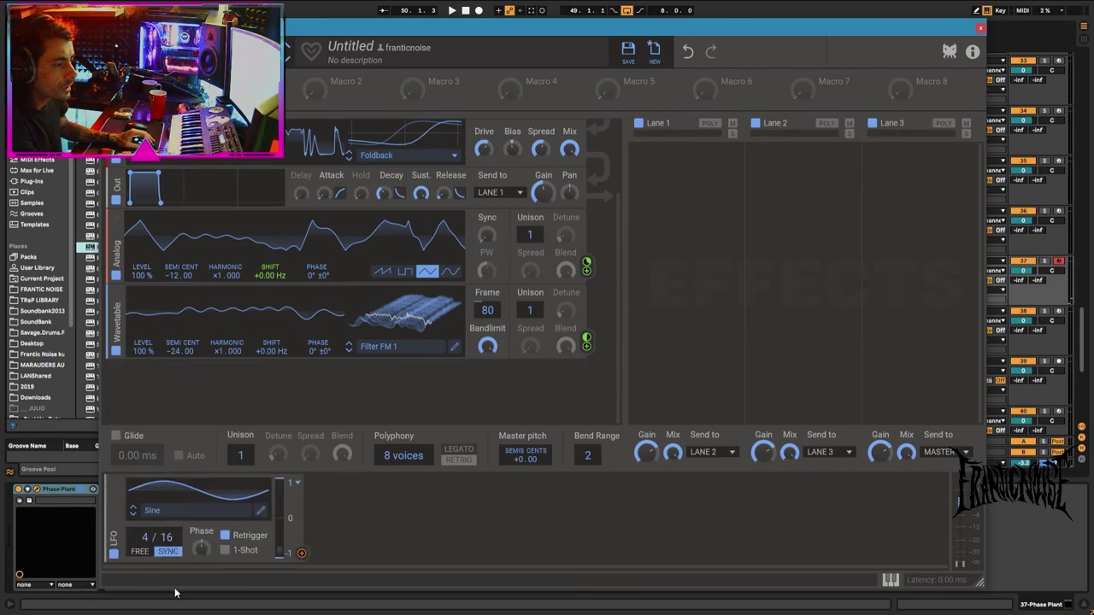
left_click_drag(167, 537, 168, 554)
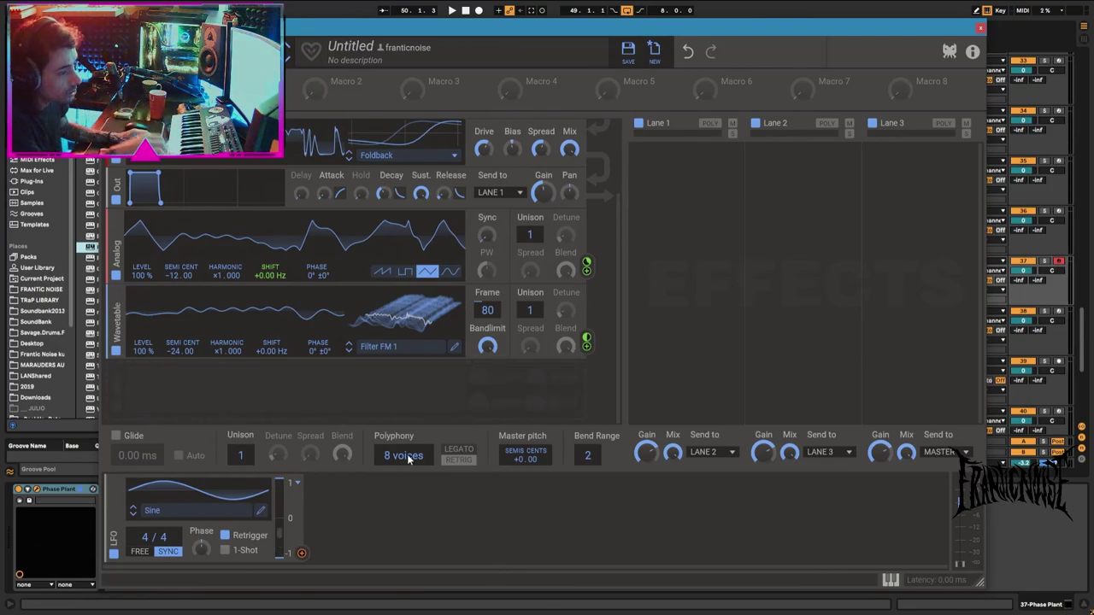
left_click_drag(300, 553, 143, 361)
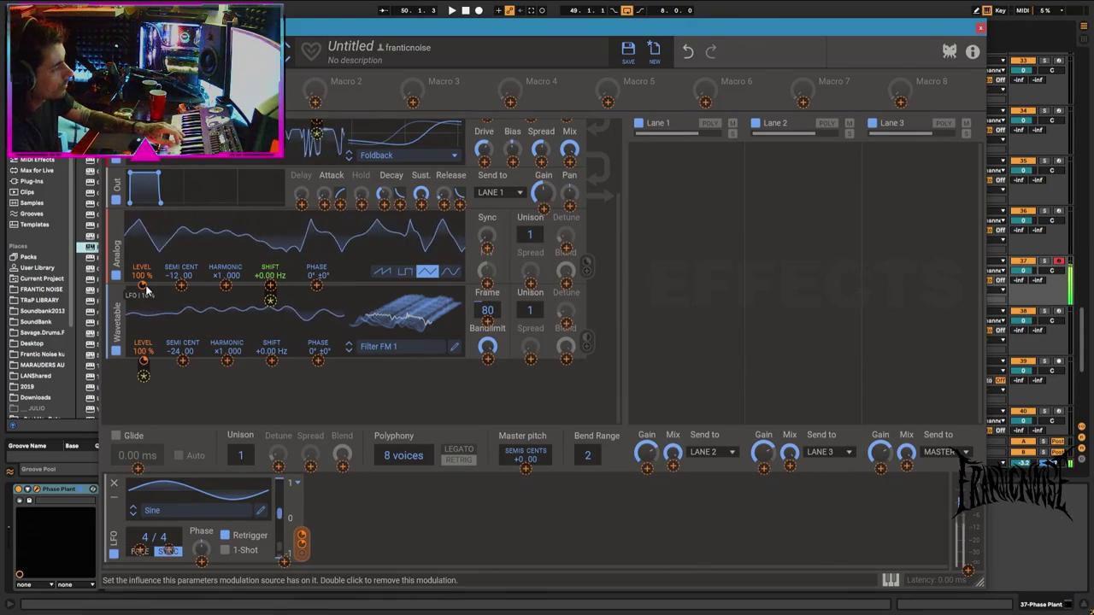
Set the synth's polyphony to 1 voice in Legato mode.
left_click_drag(382, 460, 383, 468)
left_click(459, 455)
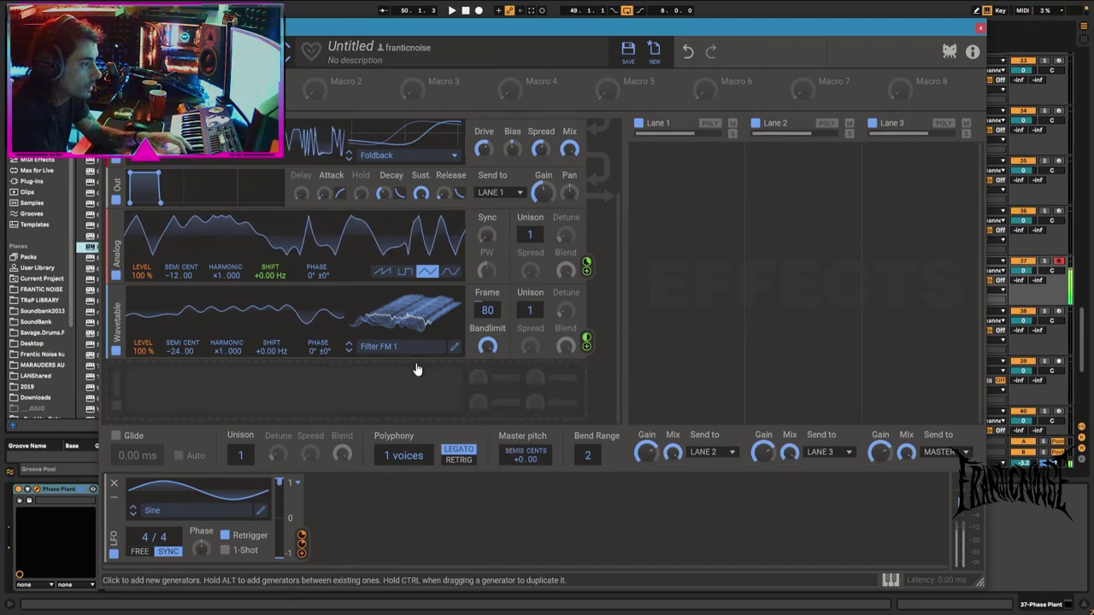
Add a Filter to Lane 1, set it to band pass and adjust its cutoff to about 1.81 kHz.
left_click(694, 177)
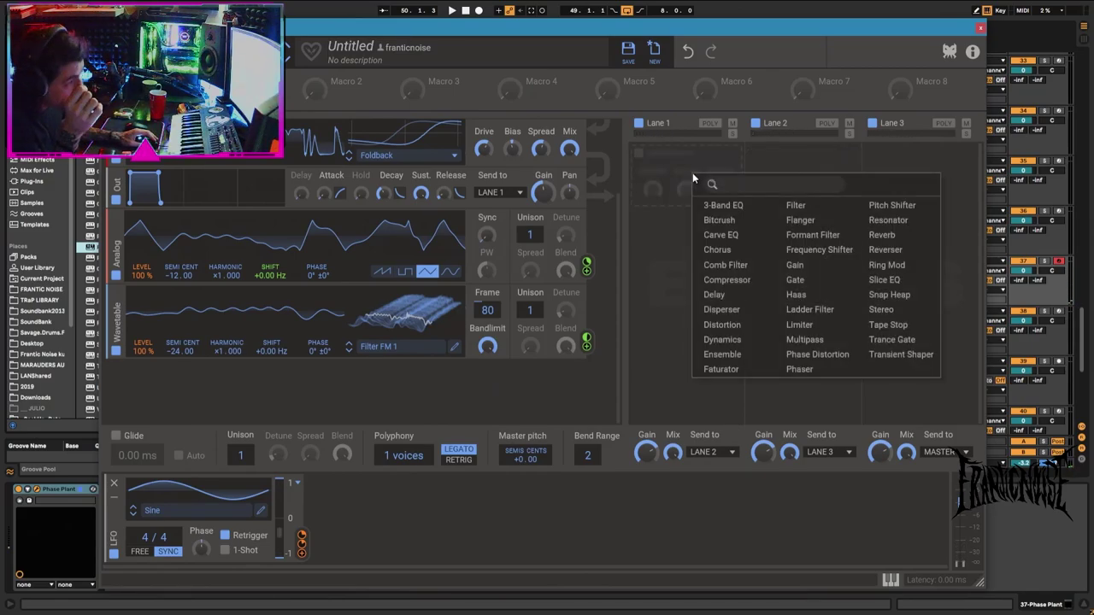
left_click(796, 205)
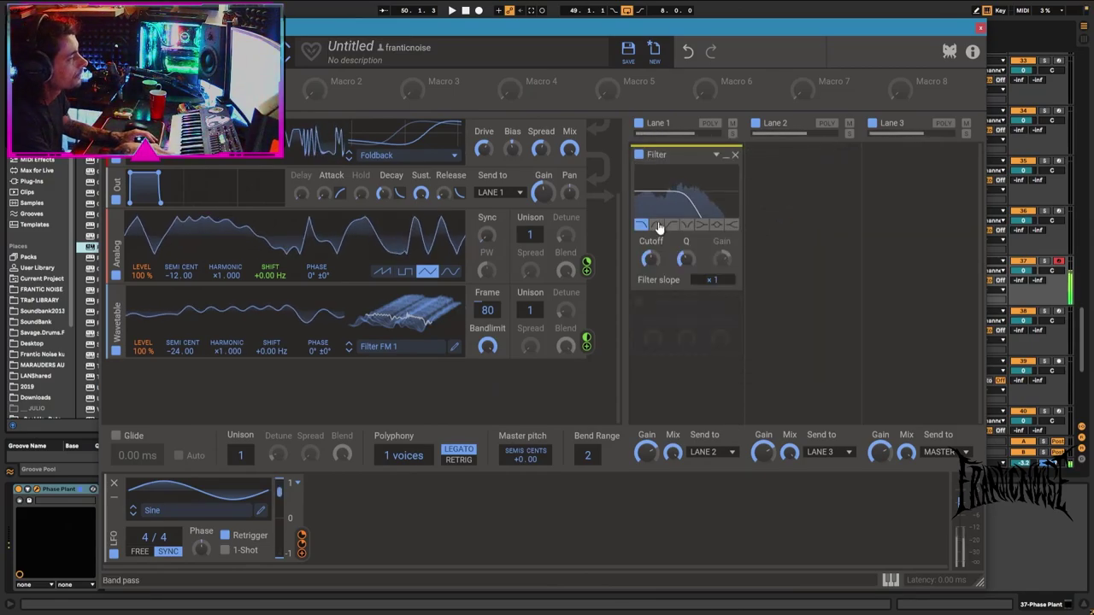
left_click(655, 225)
mouse_move(651, 259)
left_mouse_down()
mouse_move(650, 213)
mouse_move(651, 299)
mouse_move(651, 229)
mouse_move(650, 242)
left_mouse_up()
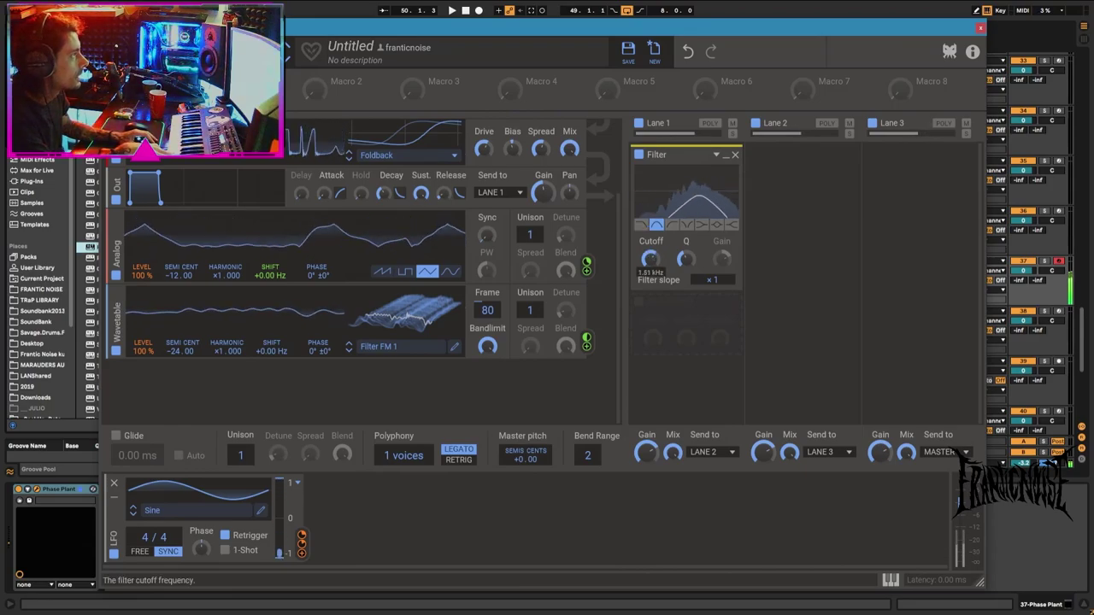
Add a Phaser to Lane 2 and move it above the Filter in Lane 1.
left_click(811, 207)
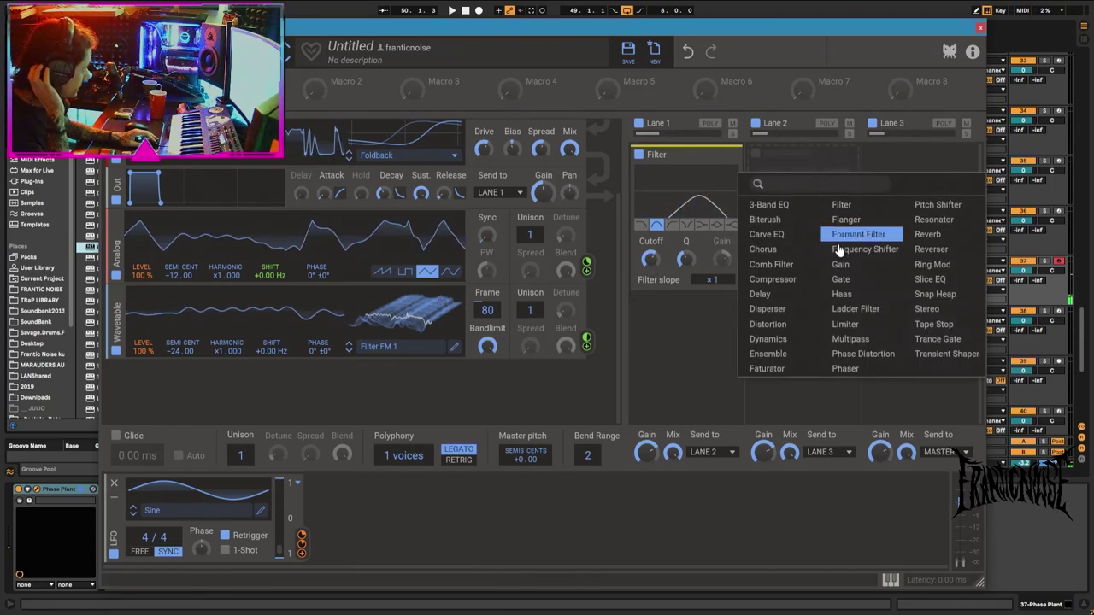
left_click(841, 369)
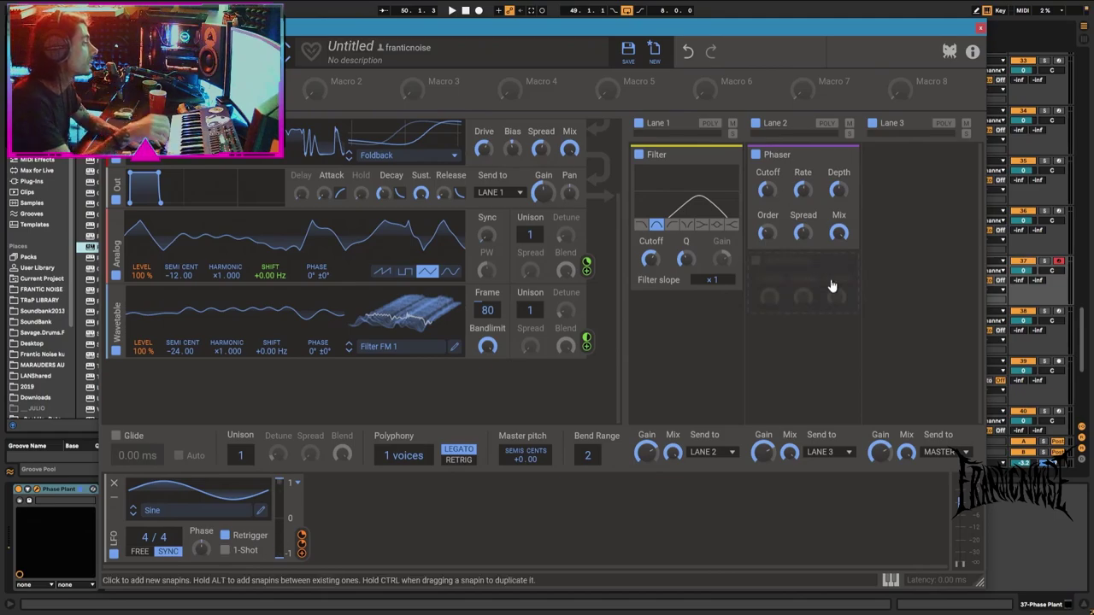
left_click_drag(768, 191, 769, 174)
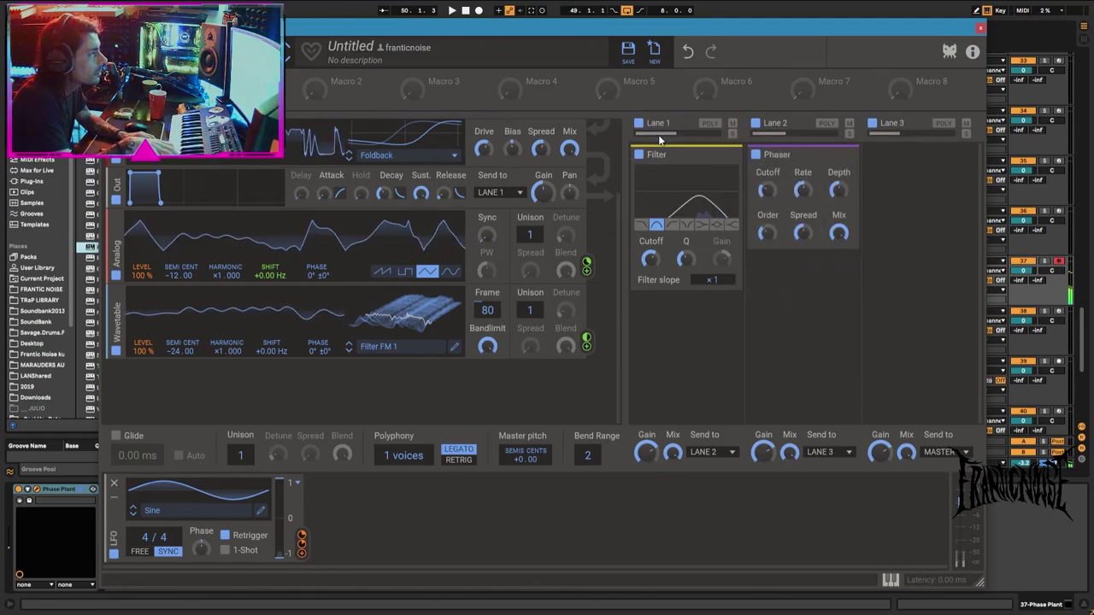
left_click_drag(787, 155, 688, 152)
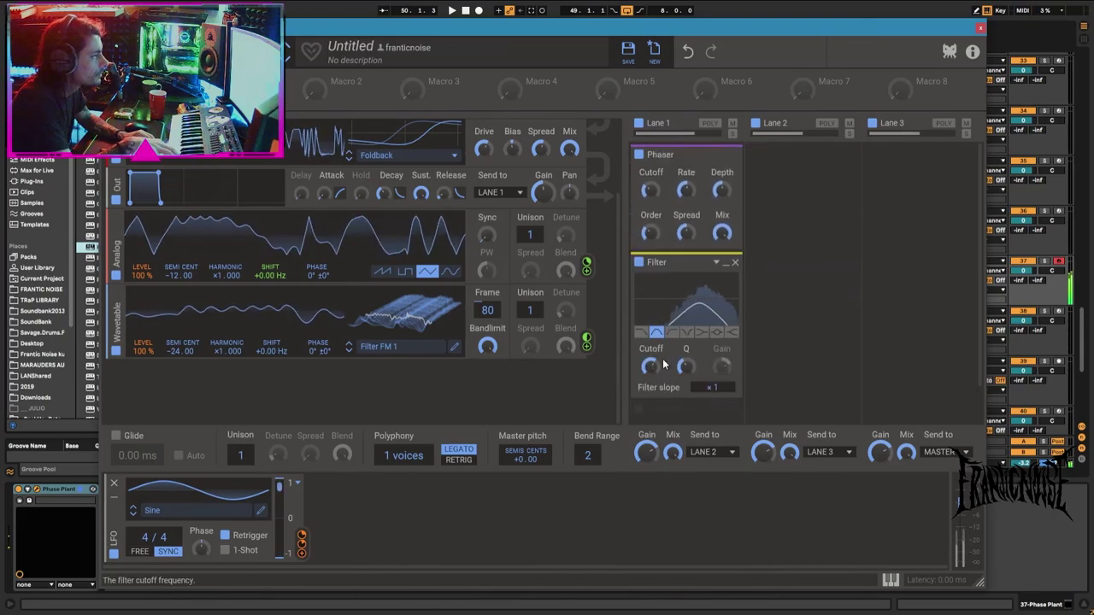
Switch the Filter in Lane 1 to high pass and lower its cutoff.
left_click(672, 331)
left_click_drag(651, 366, 659, 334)
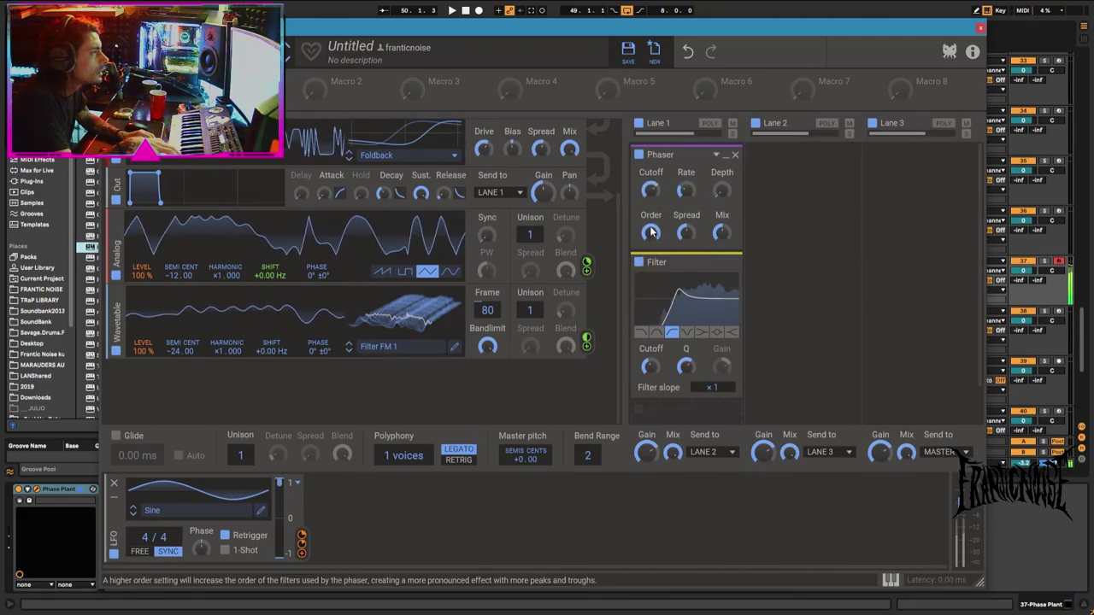
Raise the Phaser's Spread and route the first LFO to its Cutoff.
left_click_drag(686, 232, 650, 182)
left_click_drag(301, 536, 651, 200)
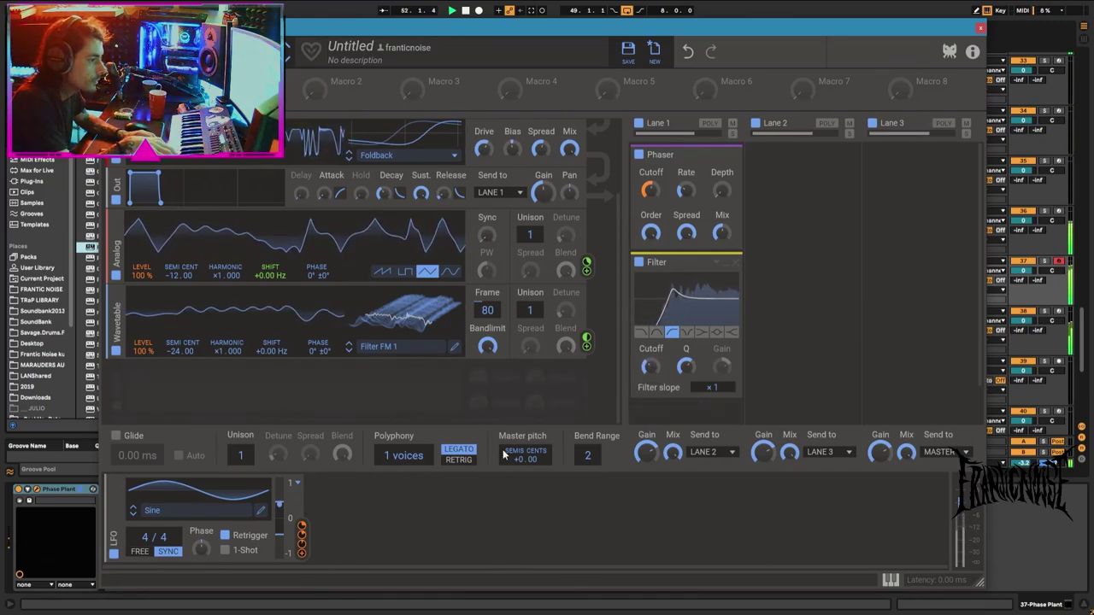
Add a second LFO synced at a 4/4 rate and route it to the Filter's cutoff.
left_click(396, 506)
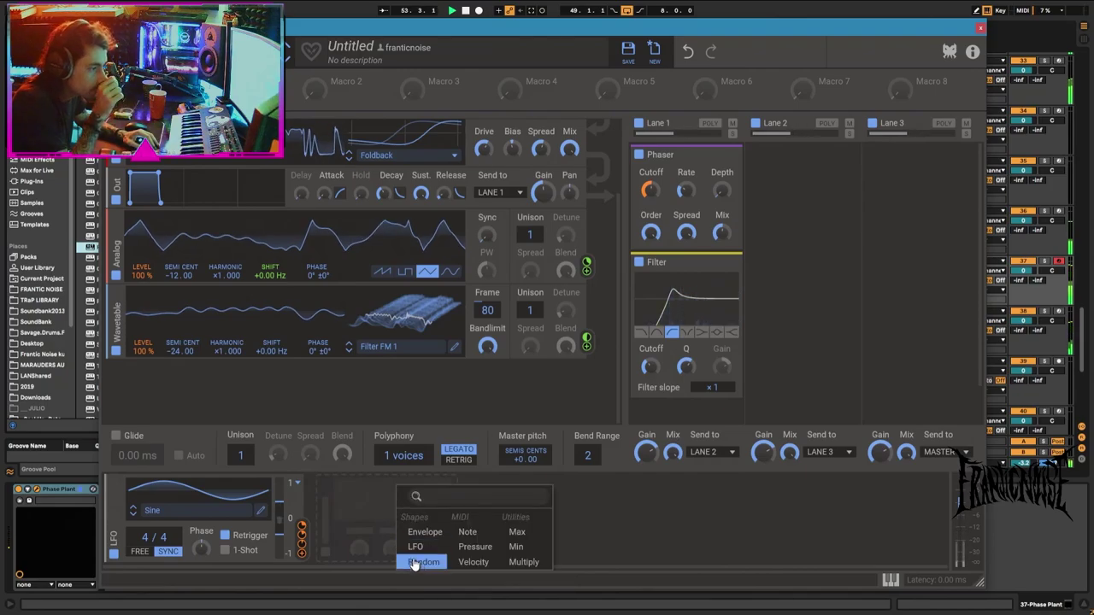
left_click(419, 560)
left_click(379, 551)
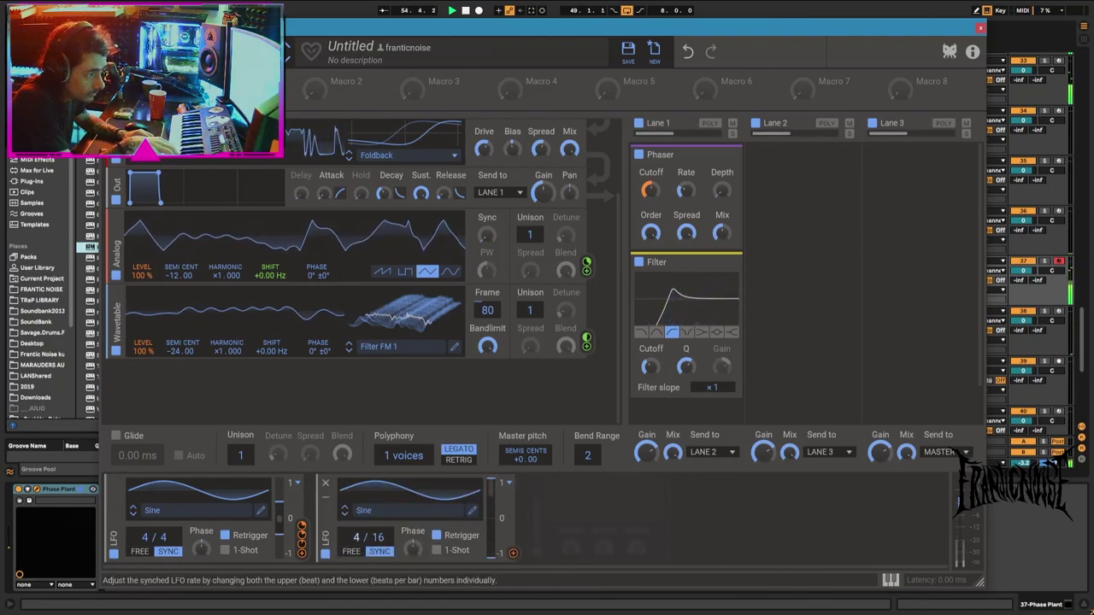
left_click(514, 554)
left_click_drag(669, 339, 650, 365)
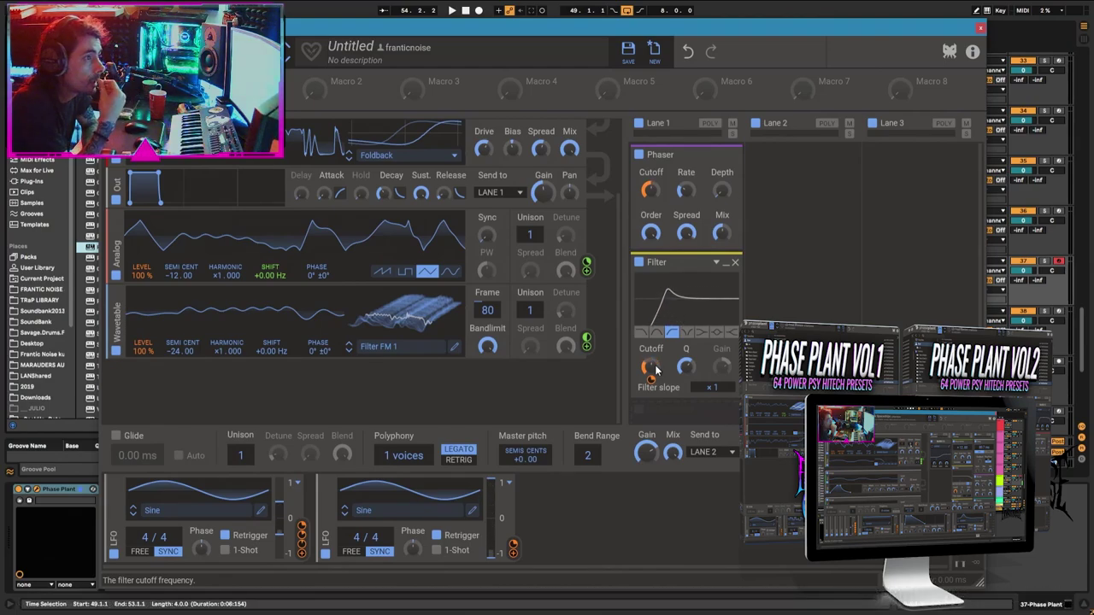
scroll(649, 367, "up", 3)
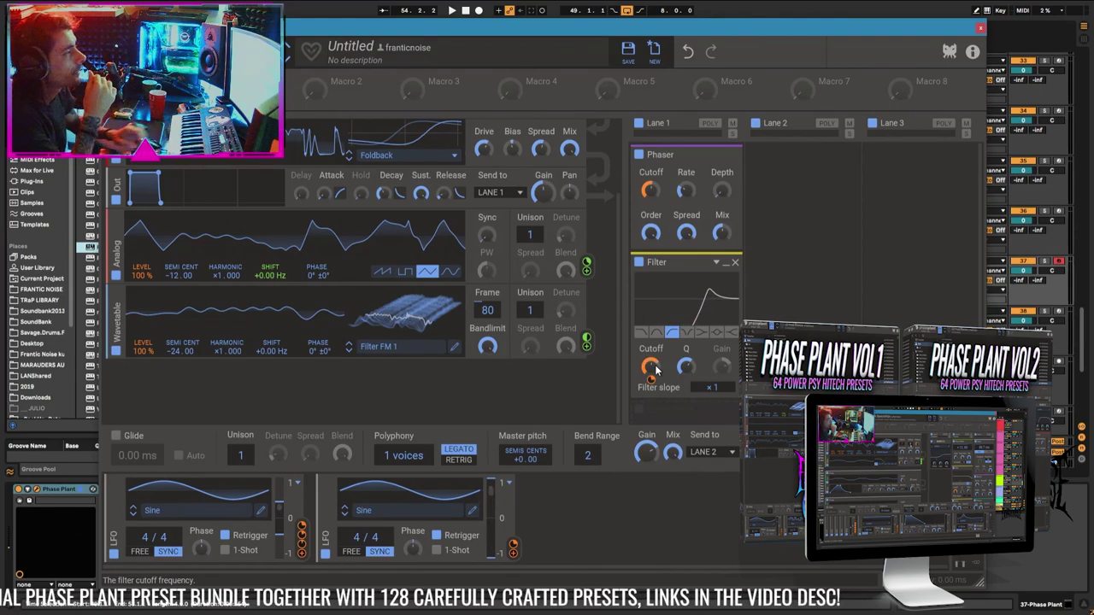
Close the synth window and record a held G3 note on track 37 from bar 49, with the computer MIDI keyboard enabled.
left_click(980, 28)
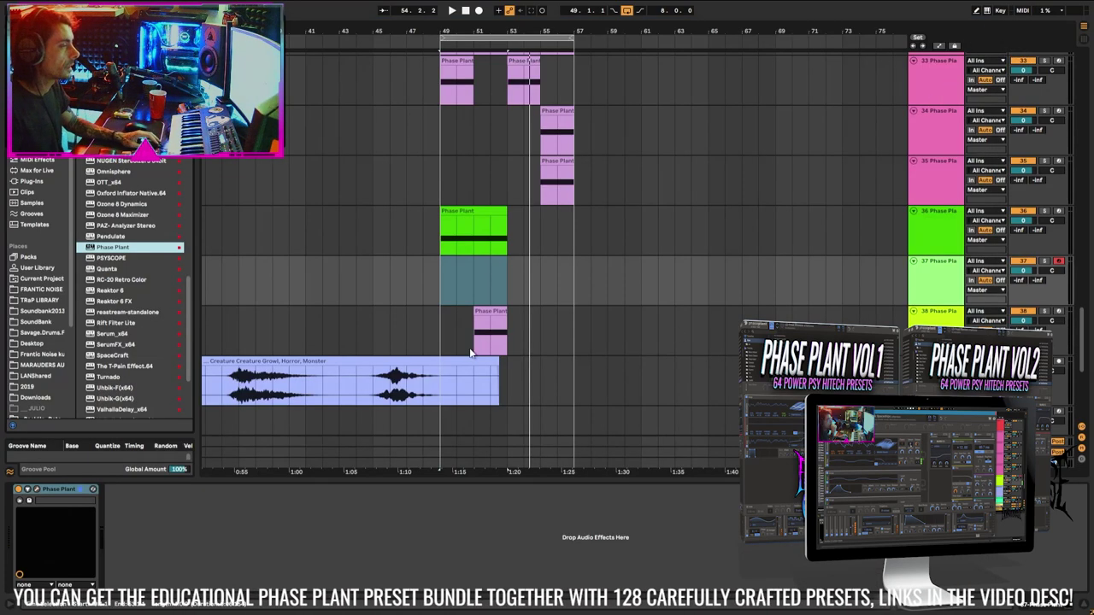
left_click(423, 286)
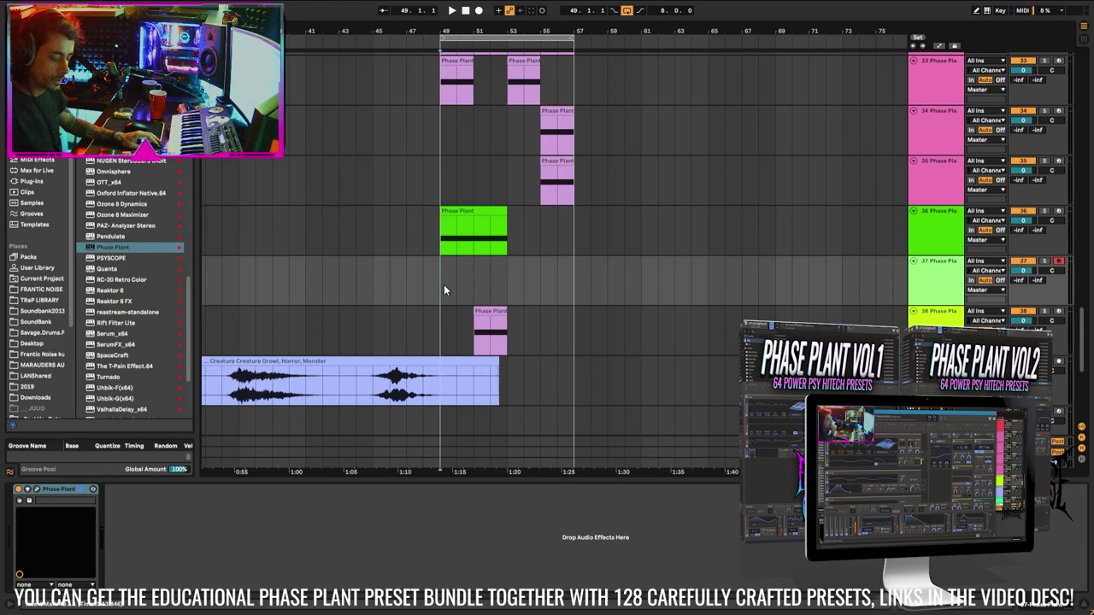
key("F9")
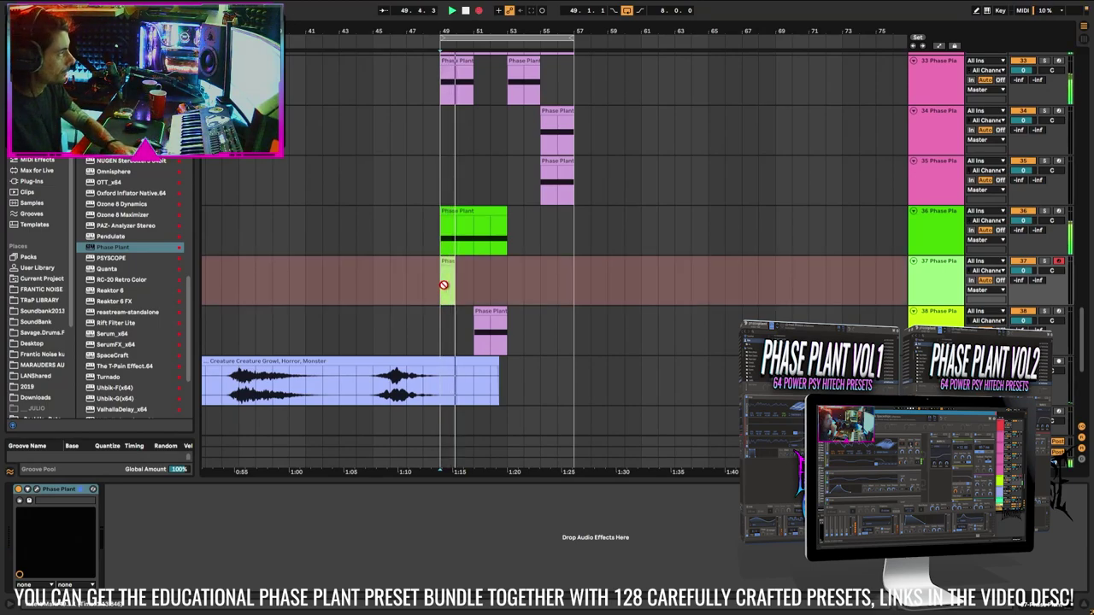
key("F9")
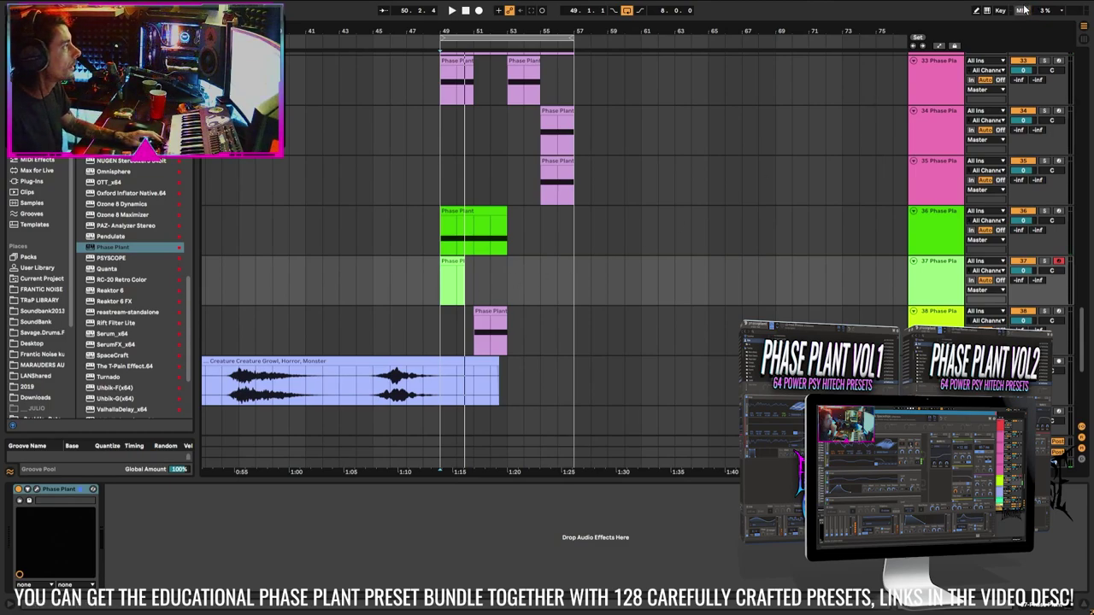
key("F9")
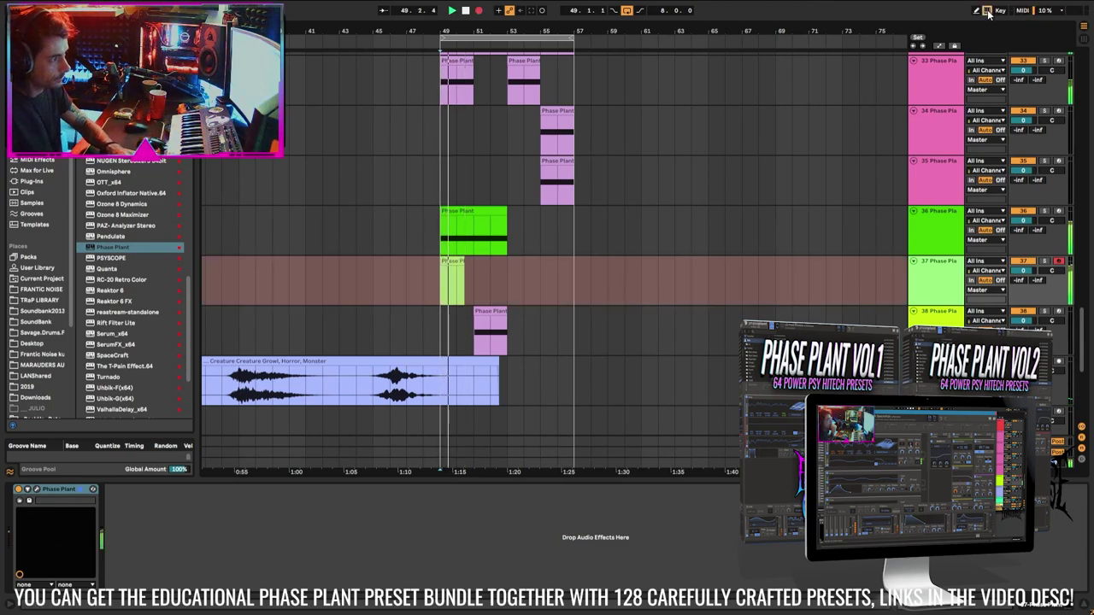
key("F9")
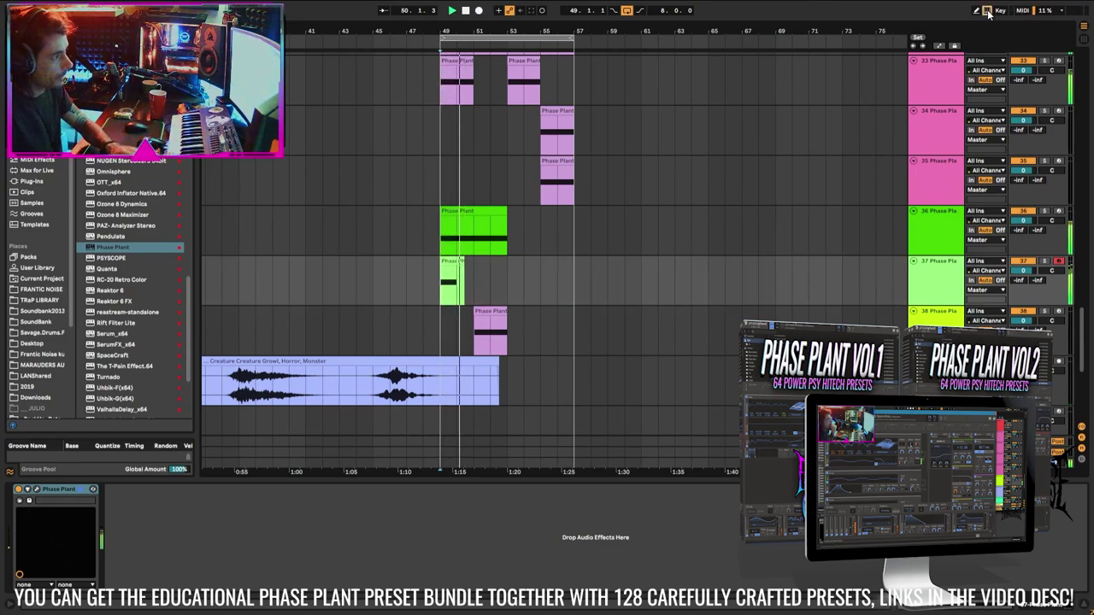
Trim the recorded clip on track 37 to its first bar by deleting the part after bar 50.
double_click(447, 261)
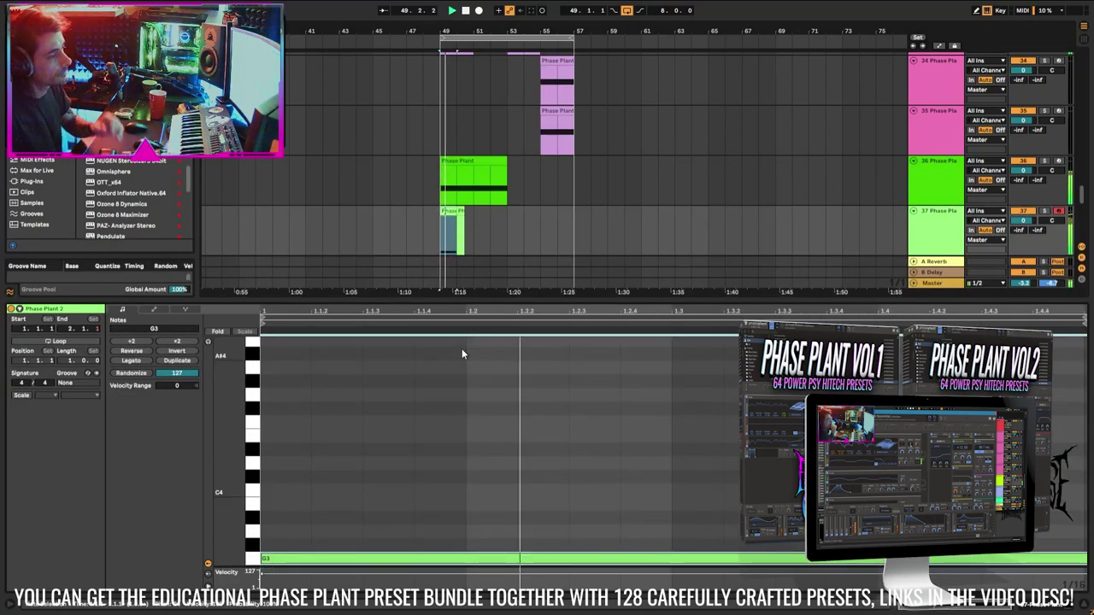
left_click(489, 229)
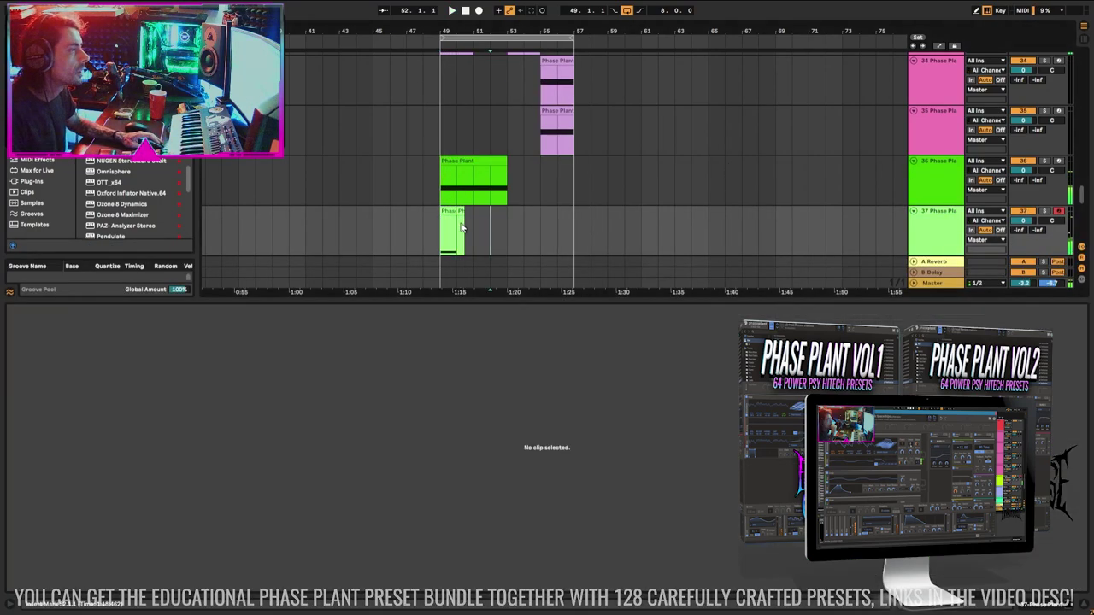
left_click(461, 212)
key("Delete")
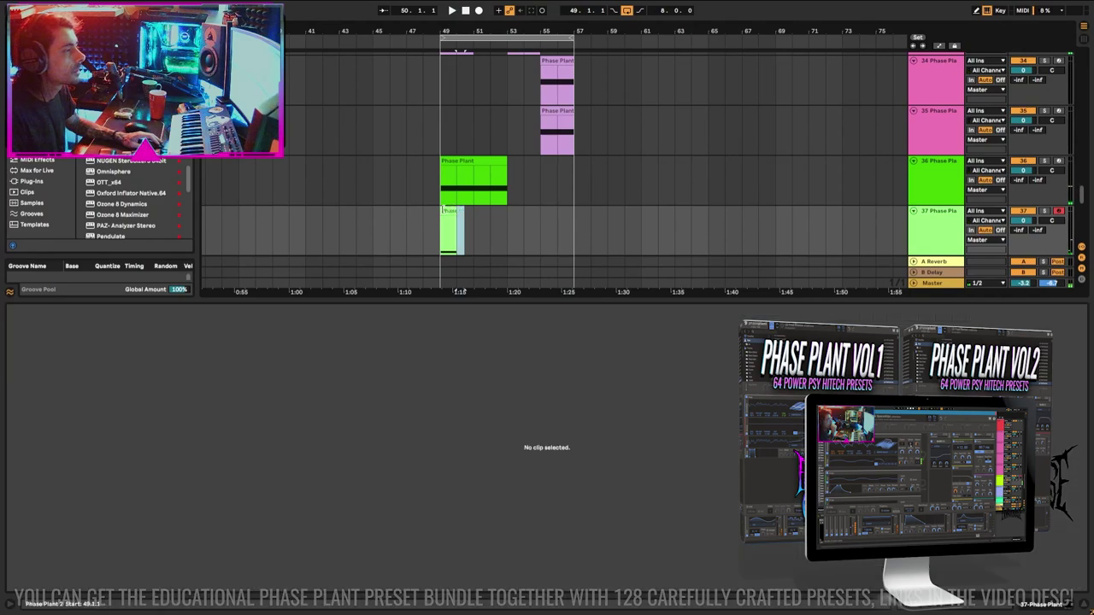
Close the clip detail view and duplicate track 37 with its Phase Plant instrument and clip.
double_click(480, 299)
left_click(948, 236)
key("ctrl+d")
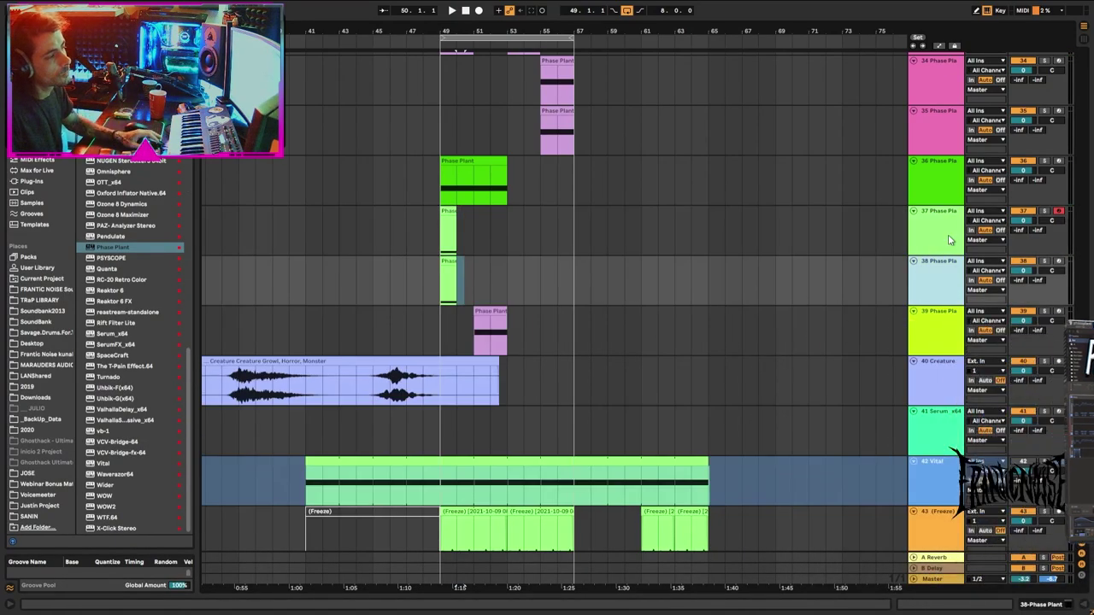
Move the clip on the duplicated track 38 to bar 53 and repeat it to fill four bars.
mouse_move(448, 262)
left_mouse_down()
mouse_move(516, 263)
mouse_move(574, 291)
left_mouse_up()
key("ctrl+d")
key("ctrl+d")
key("ctrl+d")
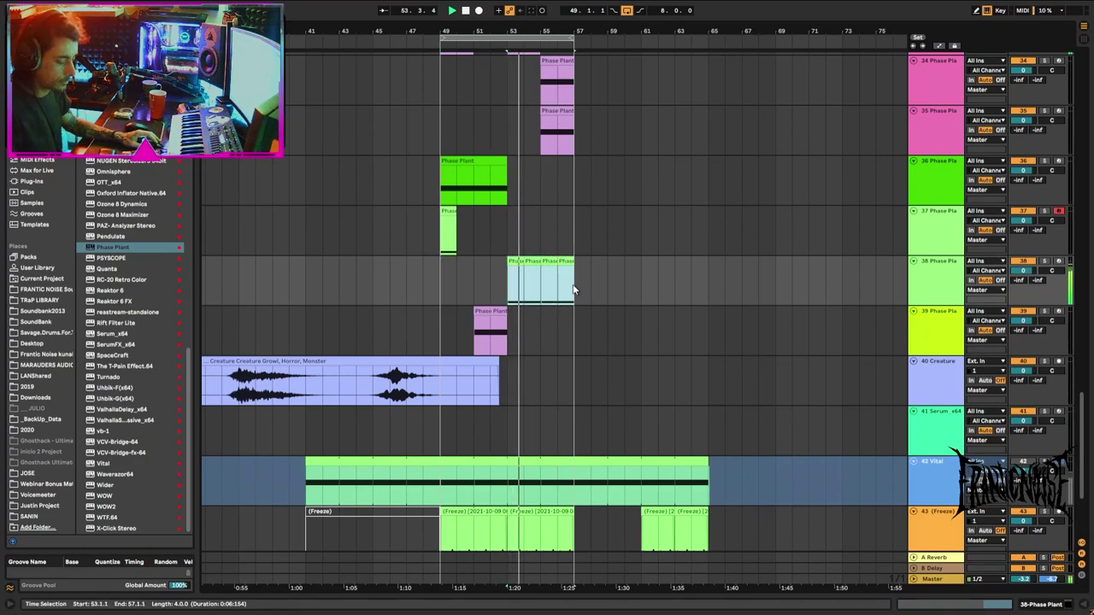
Set the loop to the four bars from bar 53 and play it back briefly.
key("ctrl+l")
key("space")
key("space")
Open track 38's Phase Plant editor and add a Random modulator synced at a 1/16 rate.
key("shift+Tab")
left_click(36, 490)
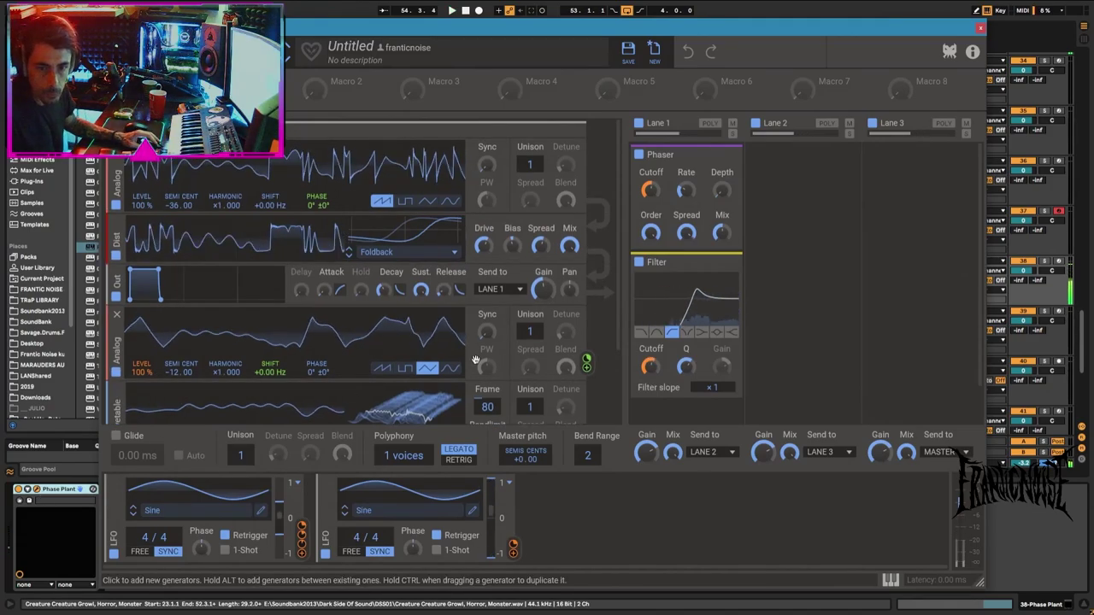
left_click(589, 504)
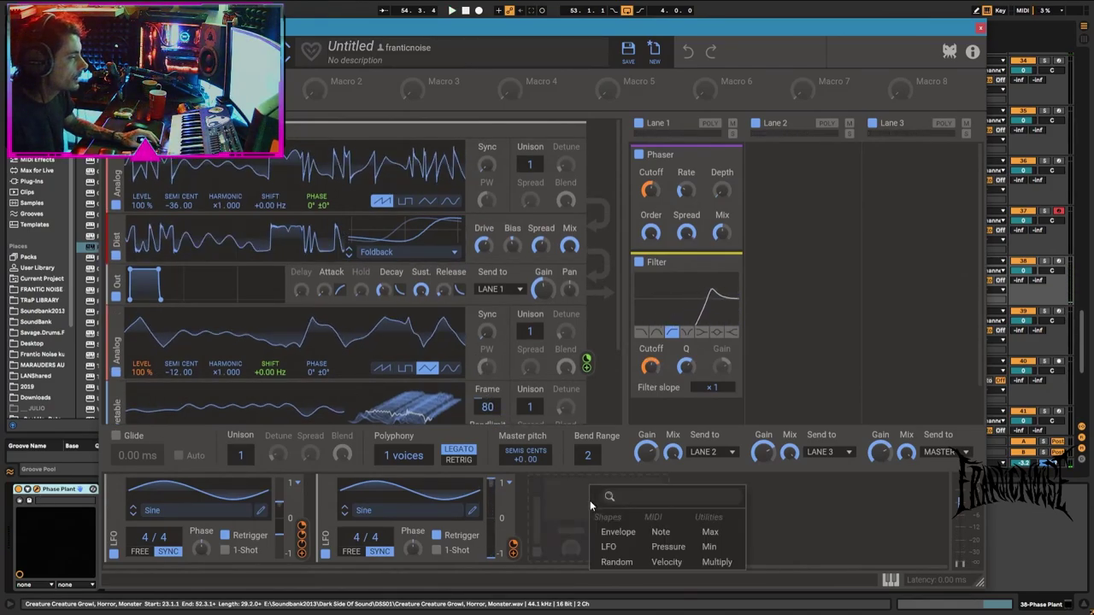
left_click(615, 563)
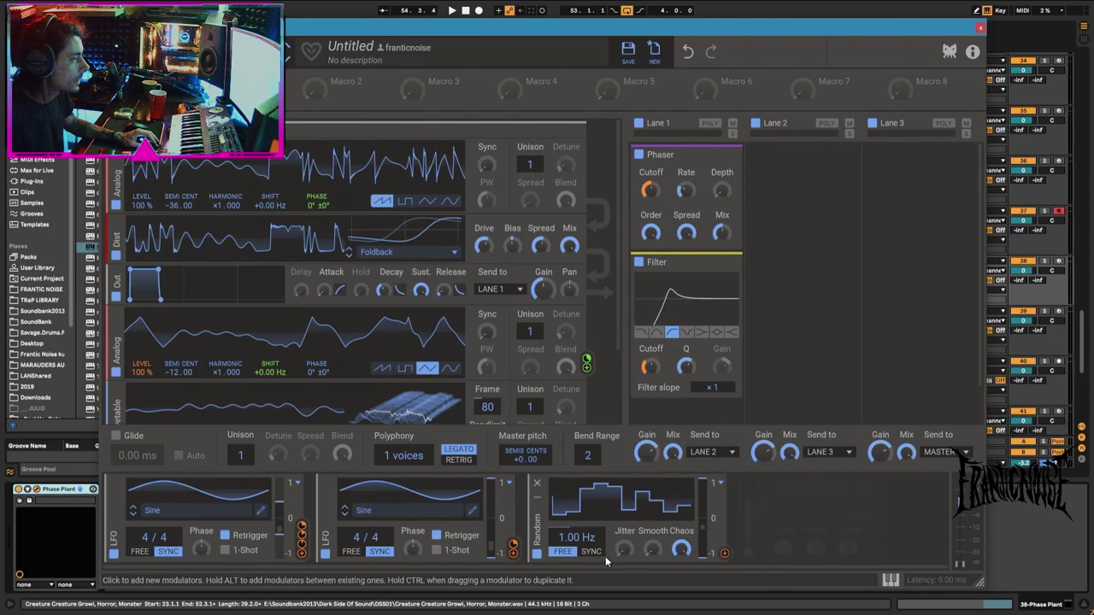
left_click(589, 553)
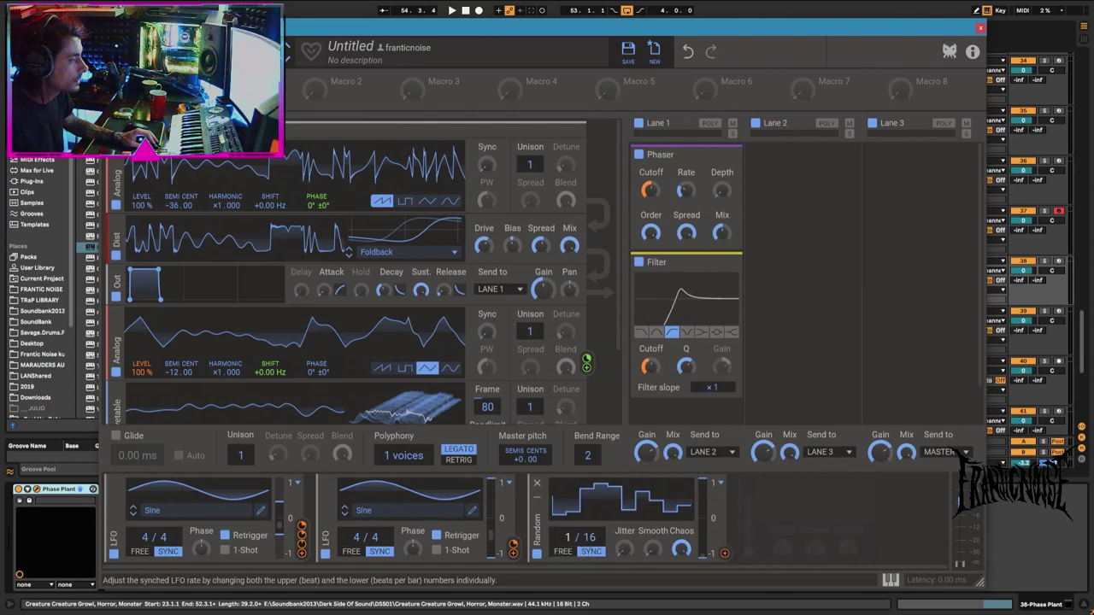
Make the 1/16 Random modulator unipolar and route it to the Filter's cutoff.
left_click(720, 485)
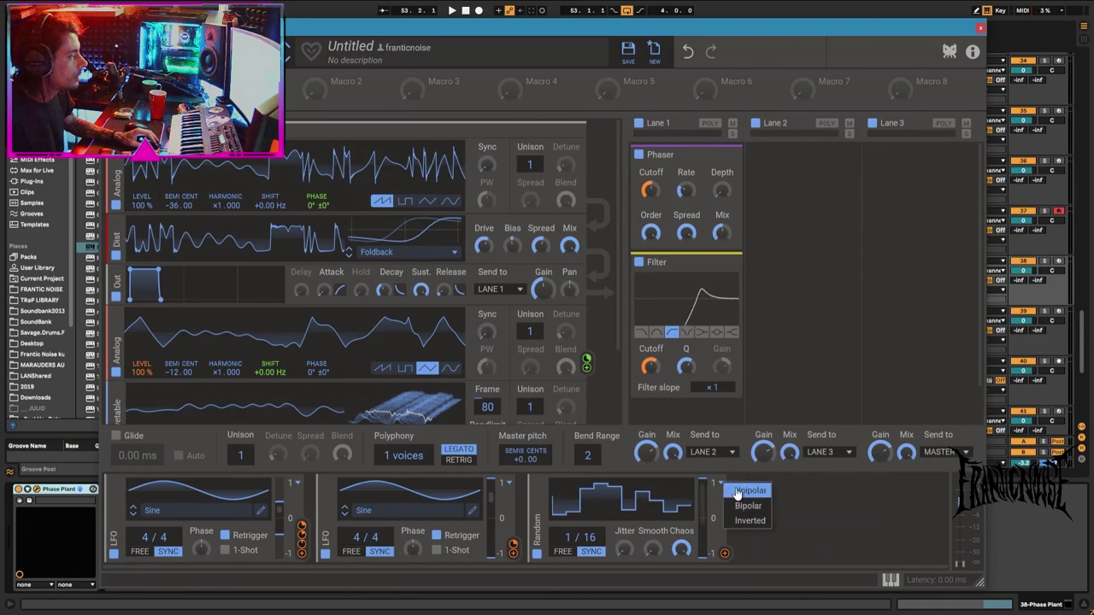
left_click(746, 491)
left_click_drag(724, 553, 651, 376)
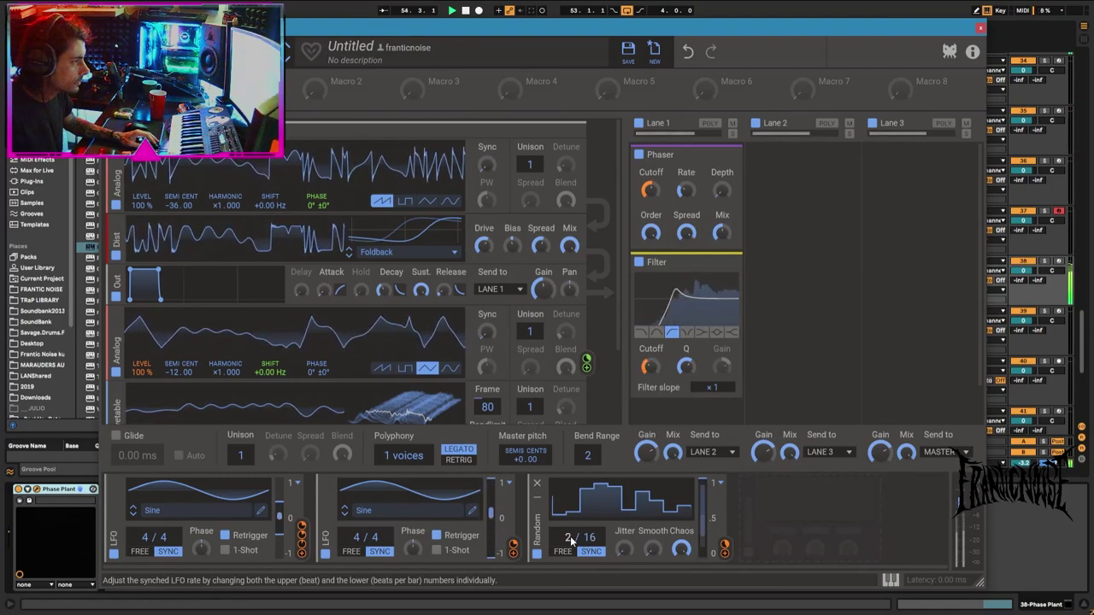
scroll(570, 536, "down", 1)
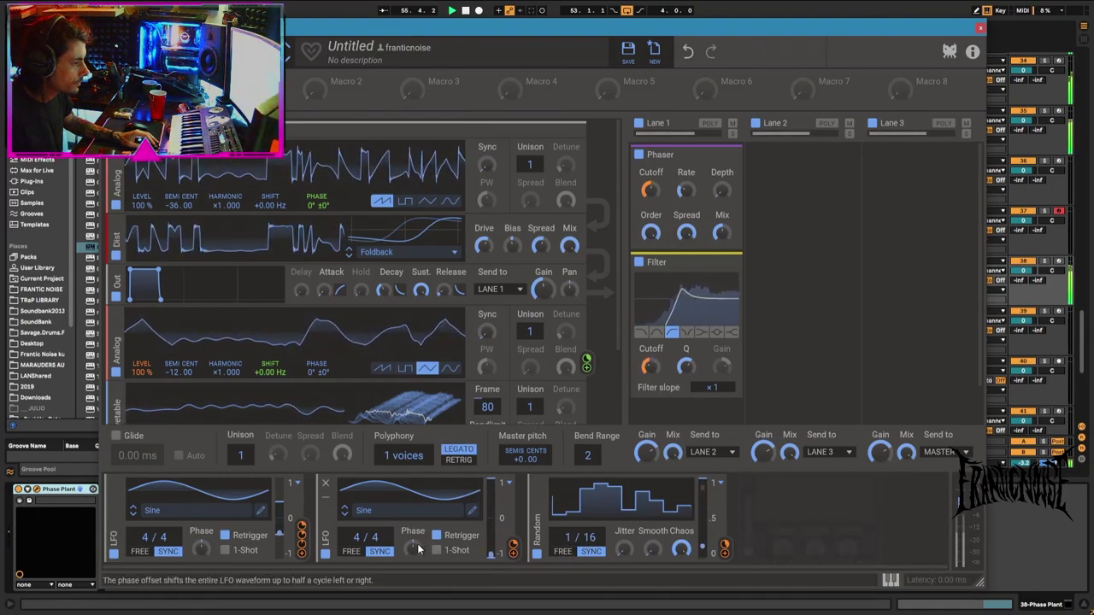
Set the second LFO's influence on the Filter cutoff to about 18% and make that LFO unipolar.
left_click_drag(513, 545, 513, 566)
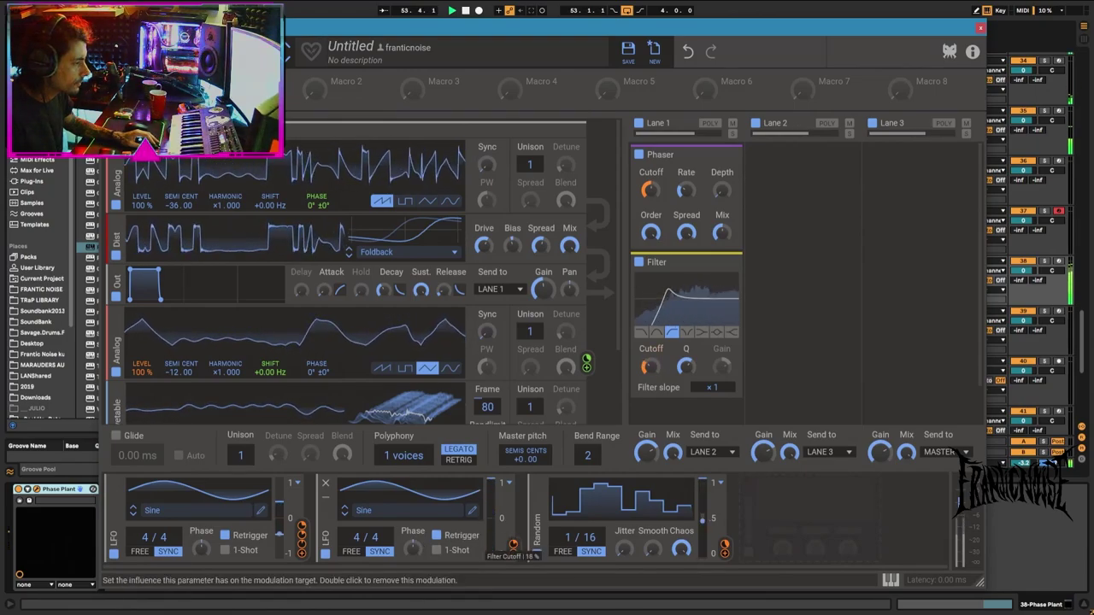
left_click(507, 485)
left_click(526, 504)
left_click(720, 491)
left_click(722, 504)
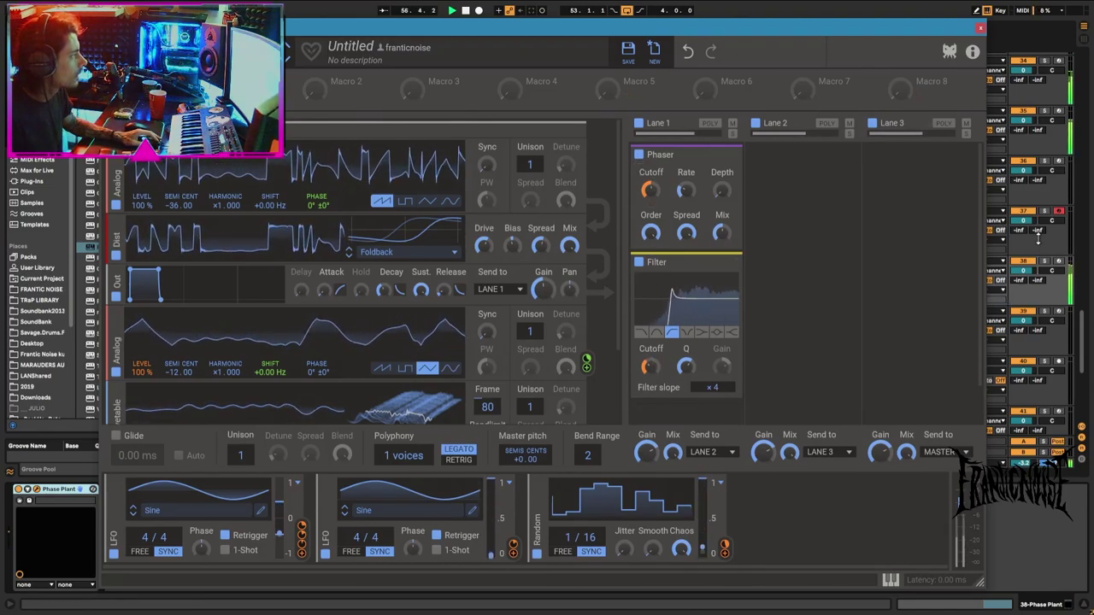
Solo track 38 and adjust the Filter's cutoff to about 614 Hz.
left_click(1046, 265)
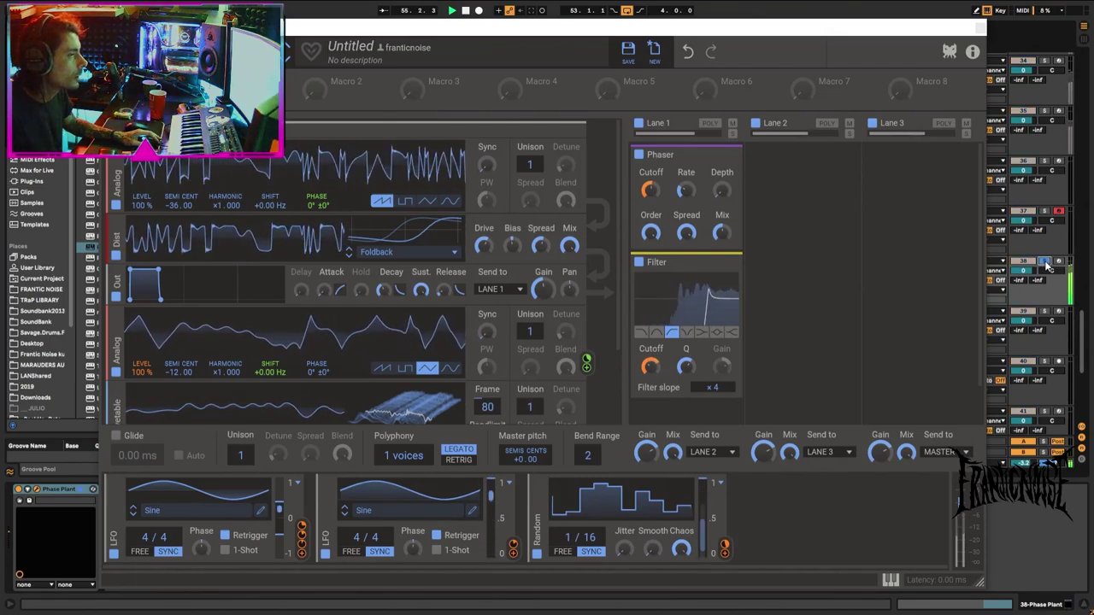
left_click(650, 366)
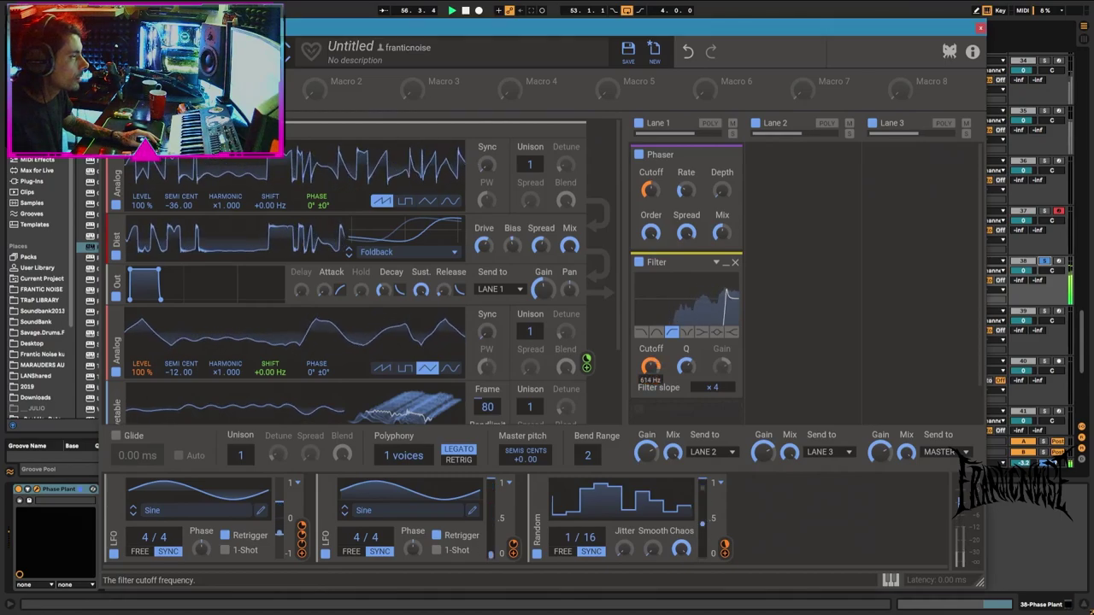
Solo track 38, then lower the first Out envelope's sustain to minimum and set its decay to 100 ms.
left_click_drag(652, 367, 652, 371)
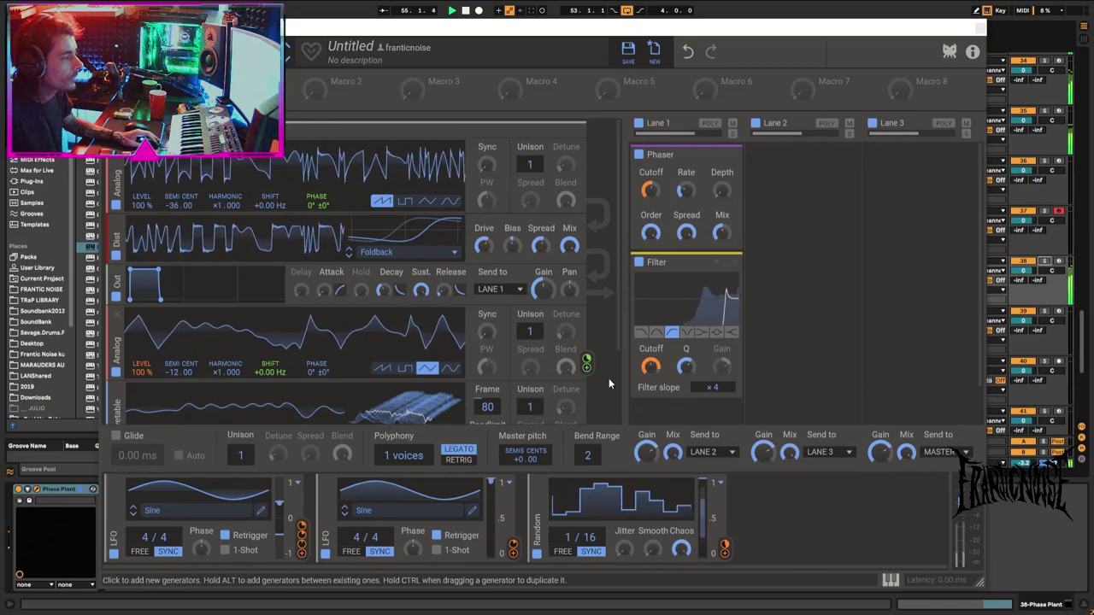
left_click(1048, 261)
key("space")
left_click_drag(421, 292, 422, 376)
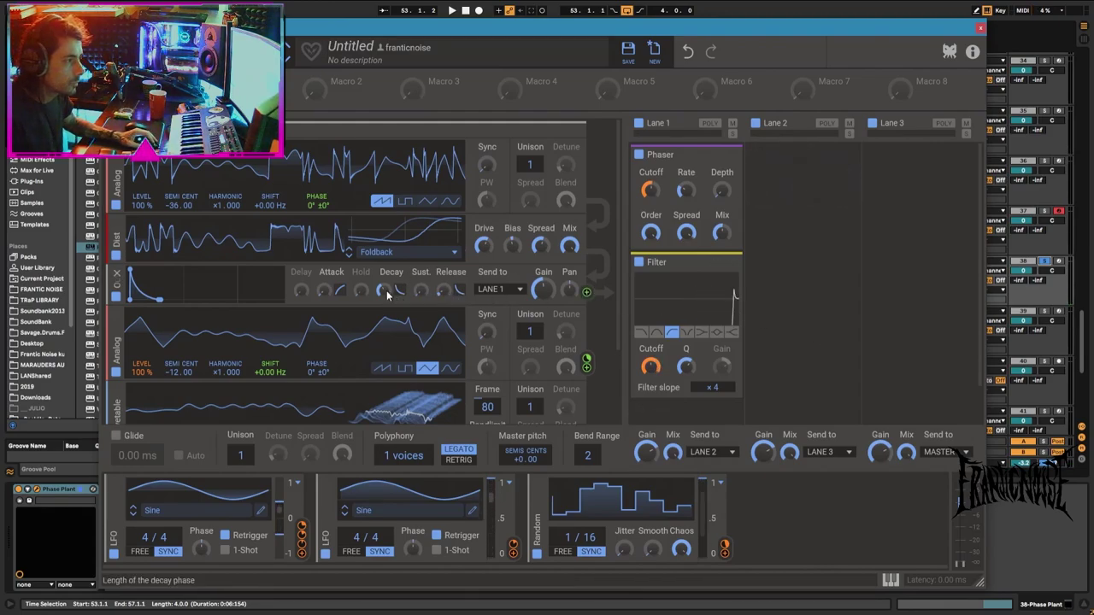
left_click_drag(387, 294, 387, 312)
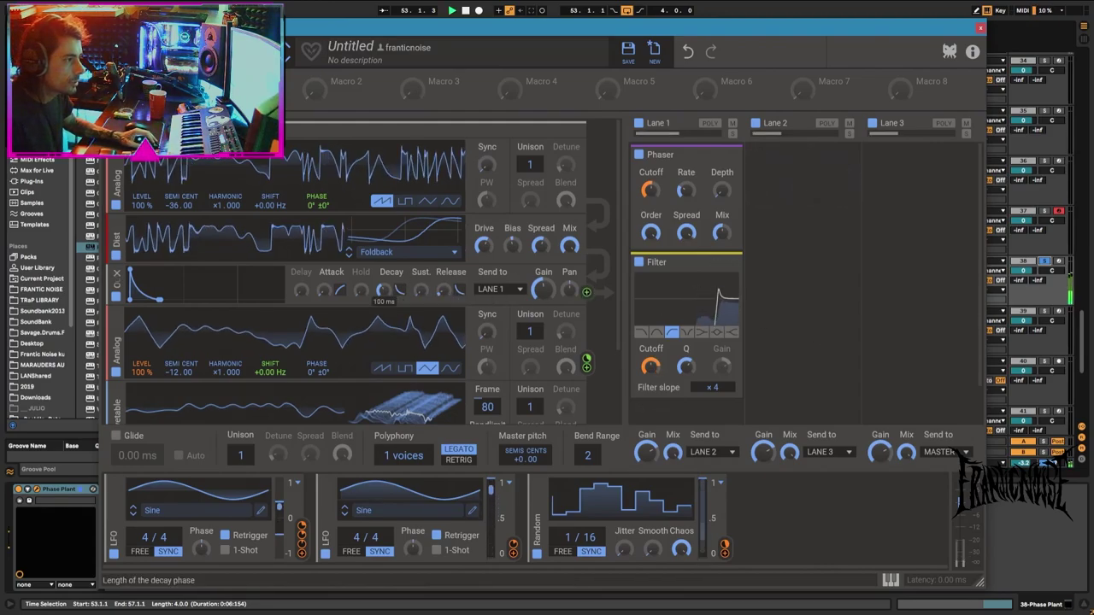
Fill the four-bar Phase Plant 2 clip with back-to-back eighth-note G3s and reopen track 38's Phase Plant editor.
left_click(980, 29)
left_click(571, 274)
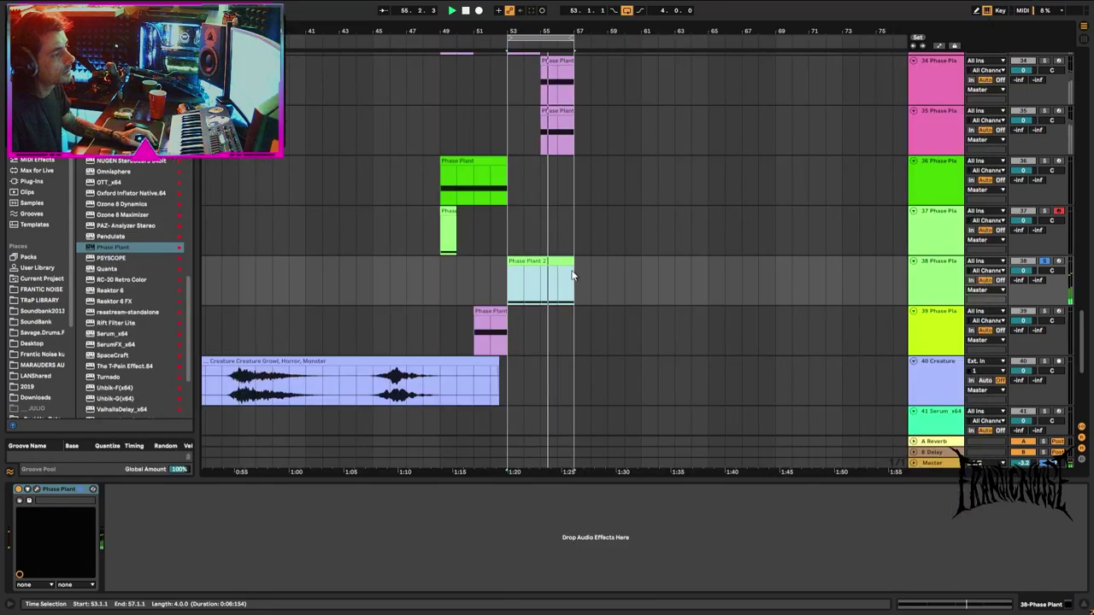
double_click(531, 262)
key("b")
left_click(284, 451)
left_click(282, 451)
key("ctrl+d")
key("ctrl+d")
key("ctrl+d")
key("ctrl+d")
key("ctrl+d")
key("ctrl+d")
key("ctrl+d")
key("ctrl+d")
key("ctrl+d")
key("ctrl+d")
key("ctrl+d")
key("ctrl+d")
key("ctrl+d")
key("ctrl+d")
key("ctrl+d")
key("ctrl+d")
key("ctrl+d")
key("ctrl+d")
key("ctrl+d")
key("ctrl+d")
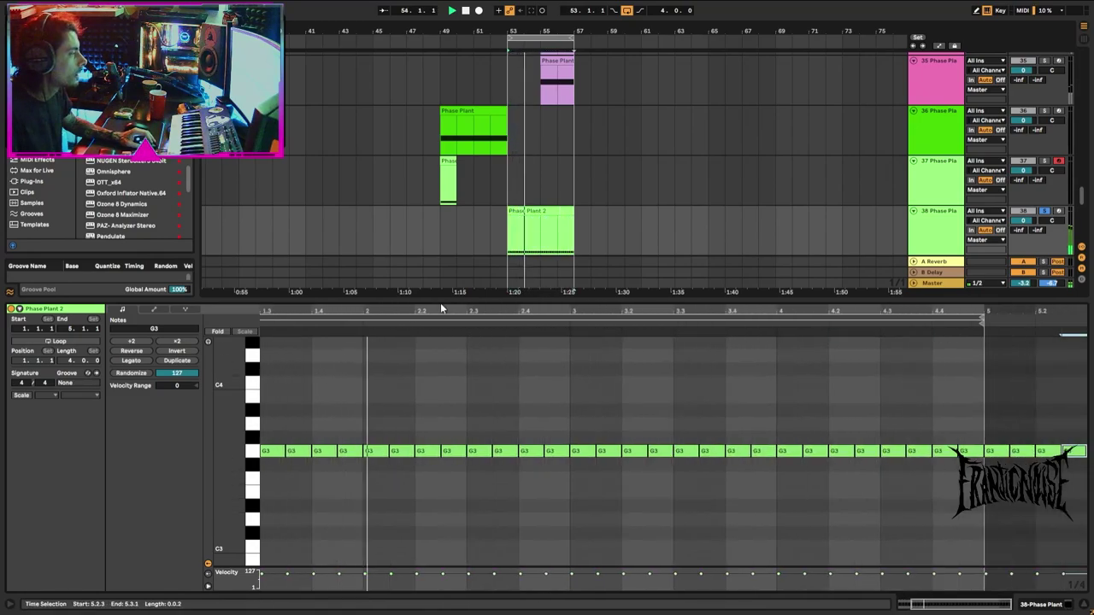
key("ctrl+d")
key("ctrl+d")
key("ctrl+d")
double_click(938, 219)
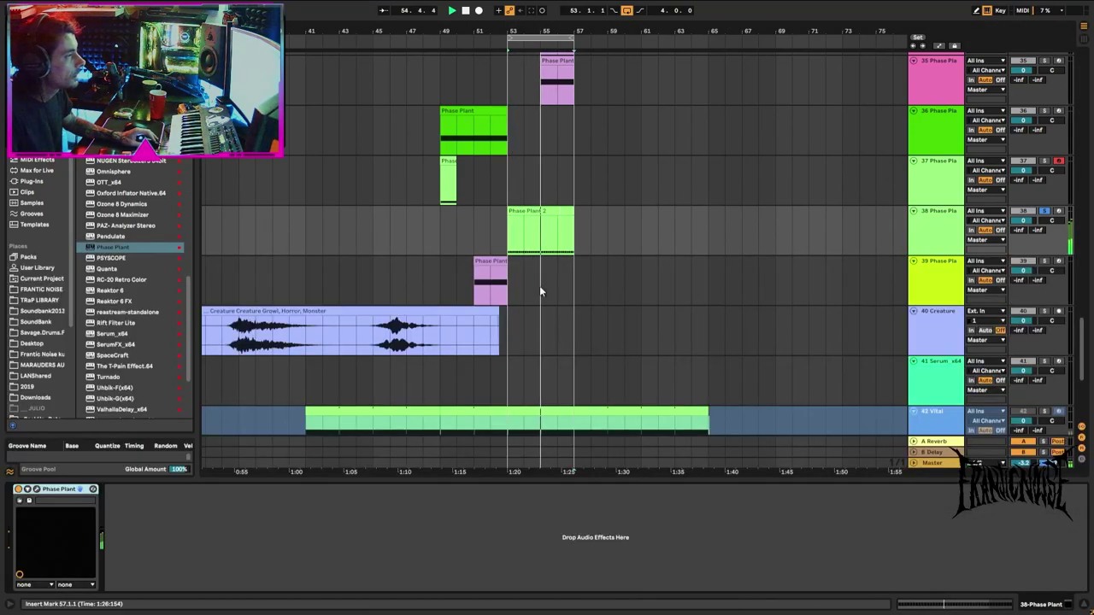
left_click(37, 491)
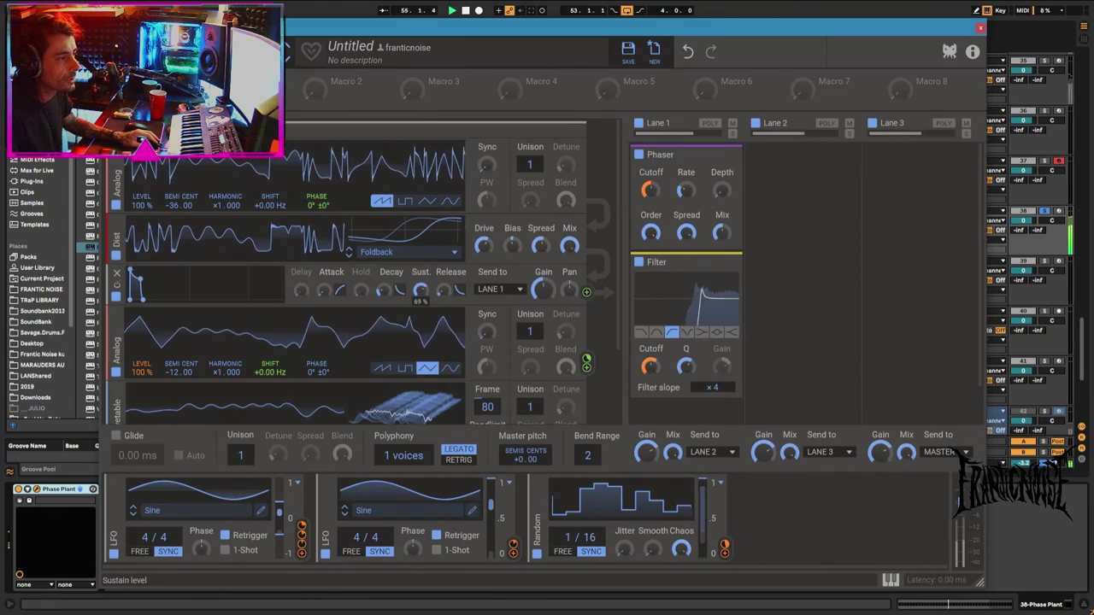
left_click(725, 555)
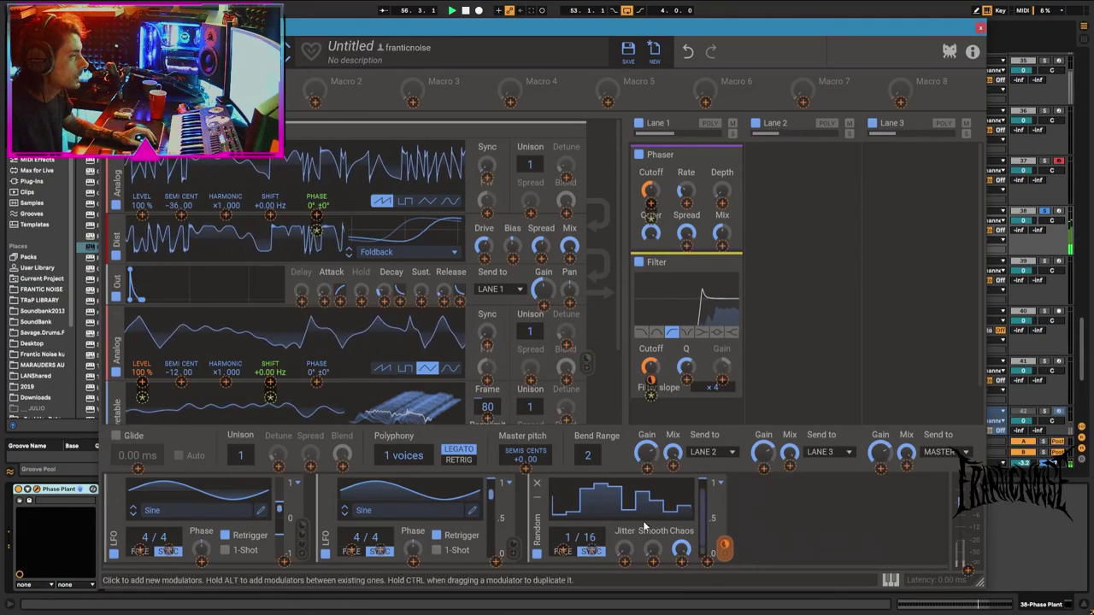
left_click_drag(432, 309, 421, 299)
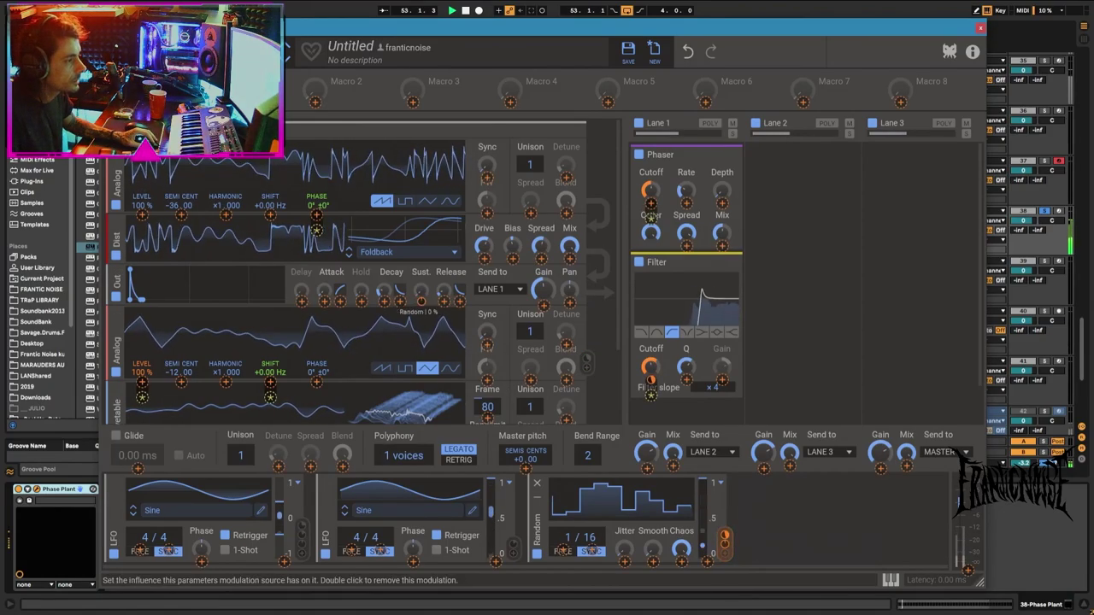
left_click(422, 295)
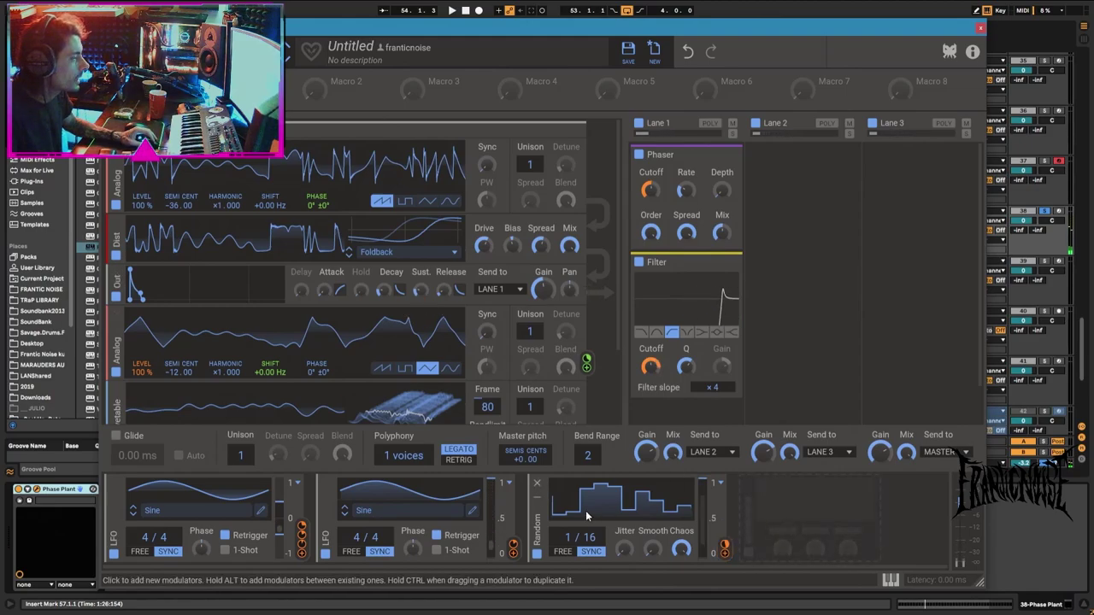
Duplicate the 1/16 Random modulator, route the copy to the first Out envelope's Sustain, and start playback.
left_click_drag(539, 513, 764, 514)
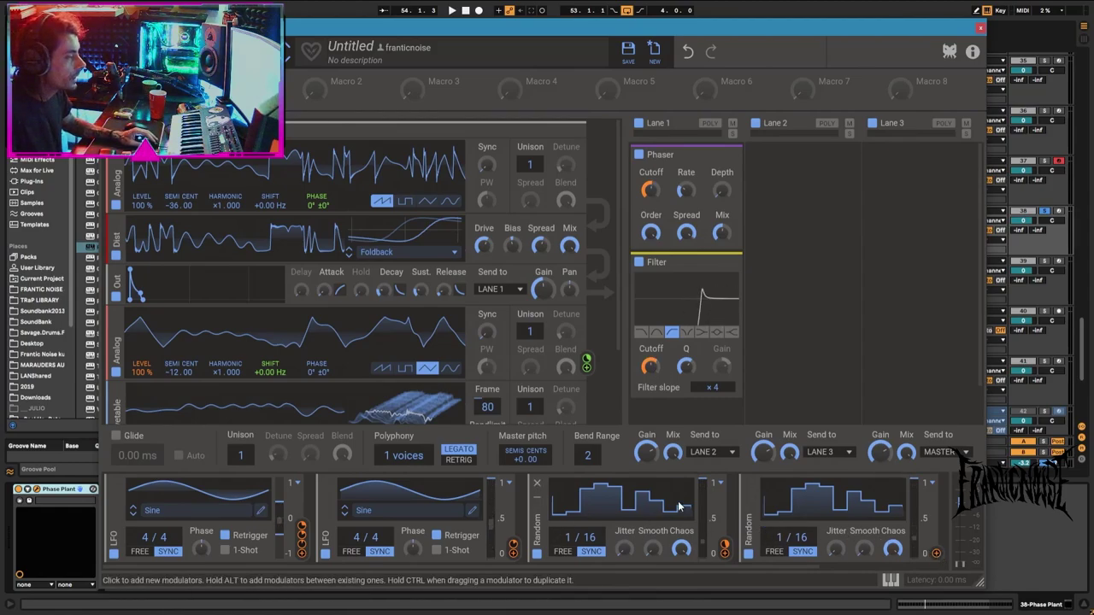
left_click(936, 555)
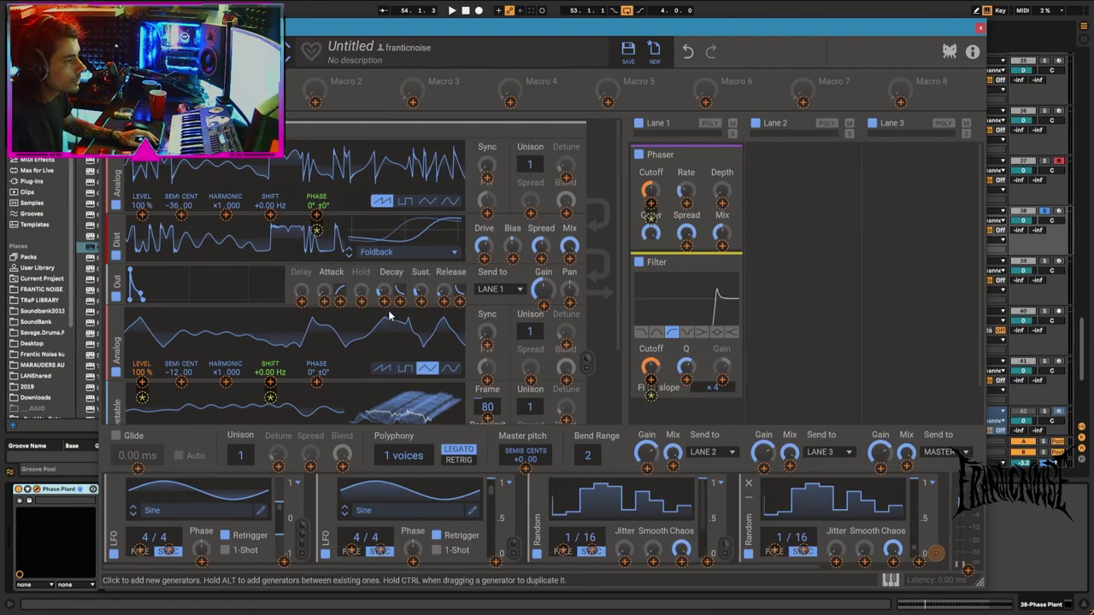
left_click_drag(422, 299, 425, 295)
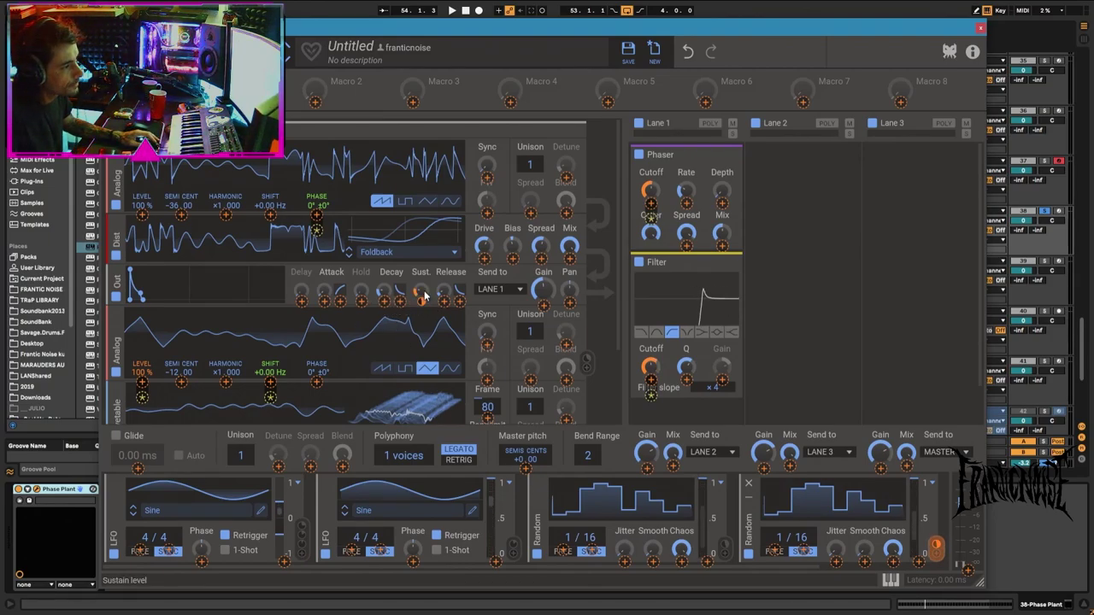
left_click(432, 265)
key("space")
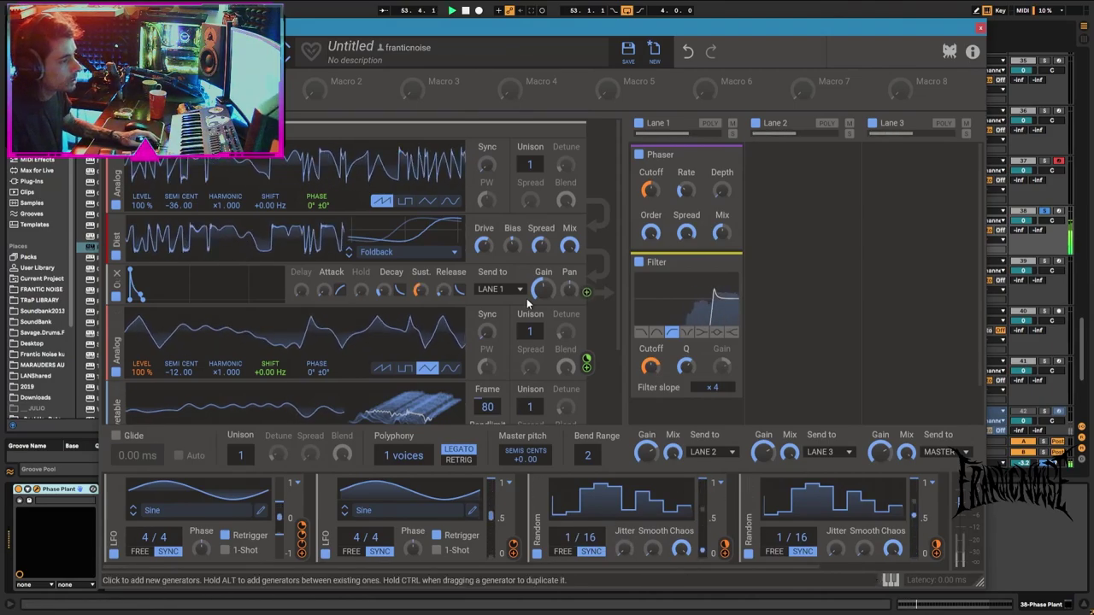
Compare track 38 soloed and in the full mix, repositioning the synth window and leaving the track unsoloed.
left_click(1047, 216)
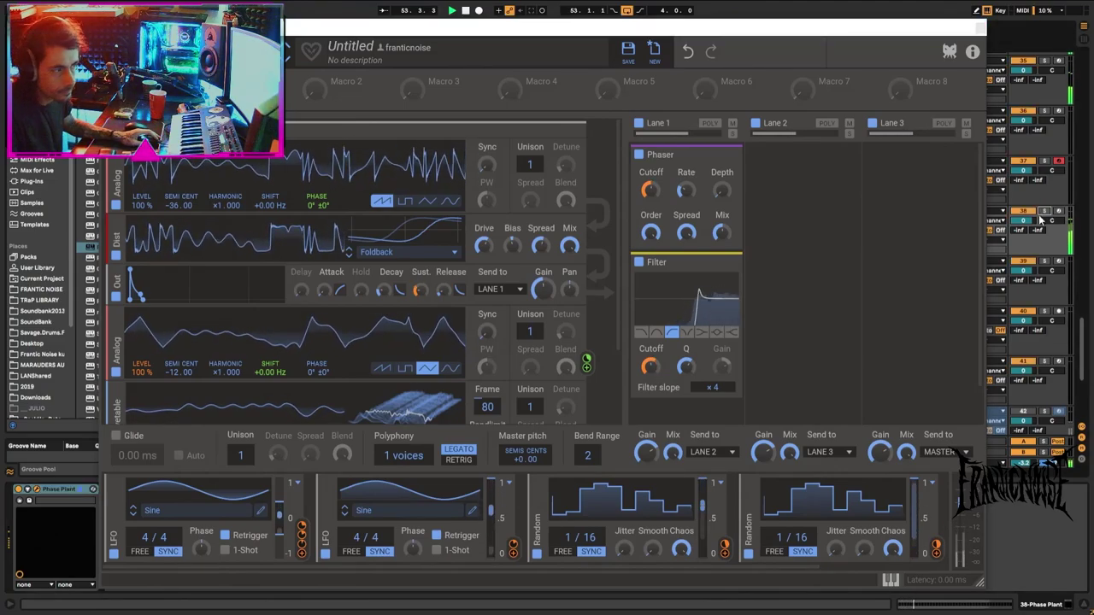
left_click(652, 374)
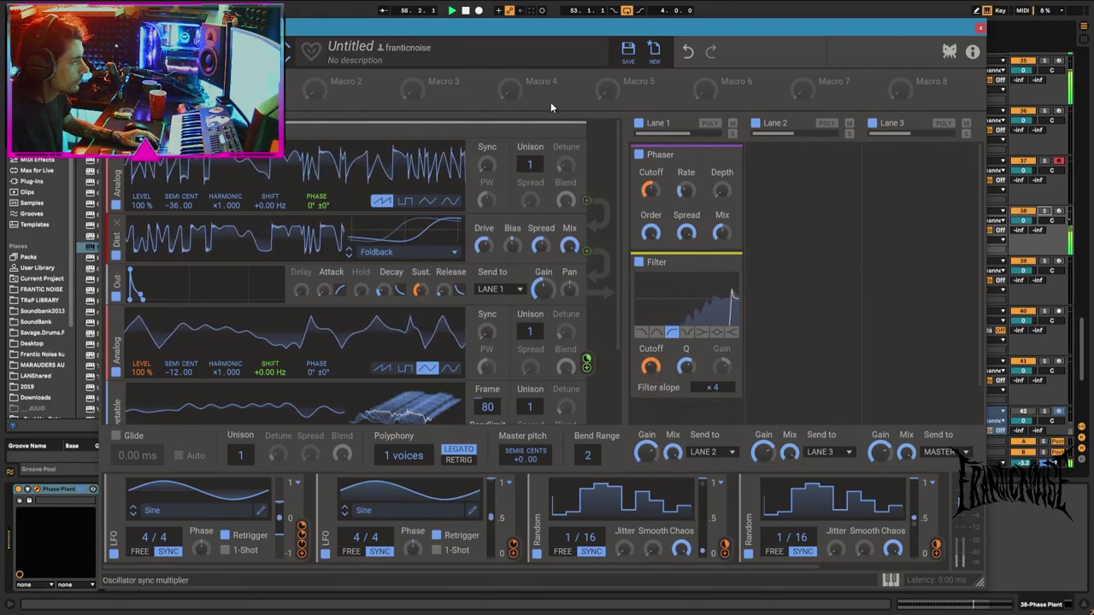
left_click_drag(853, 29, 718, 24)
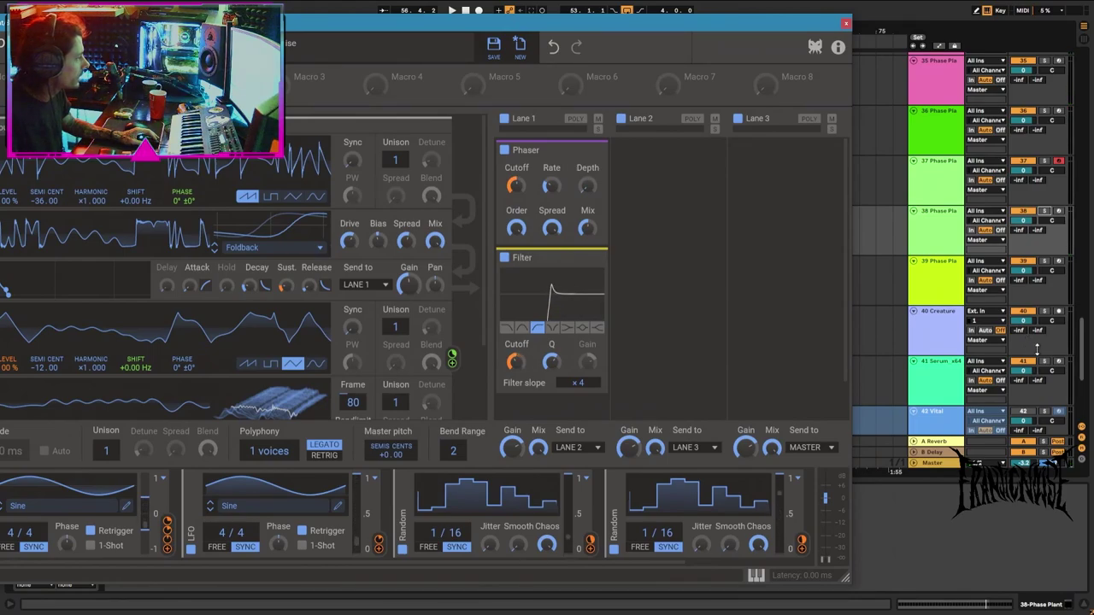
left_click(1044, 212)
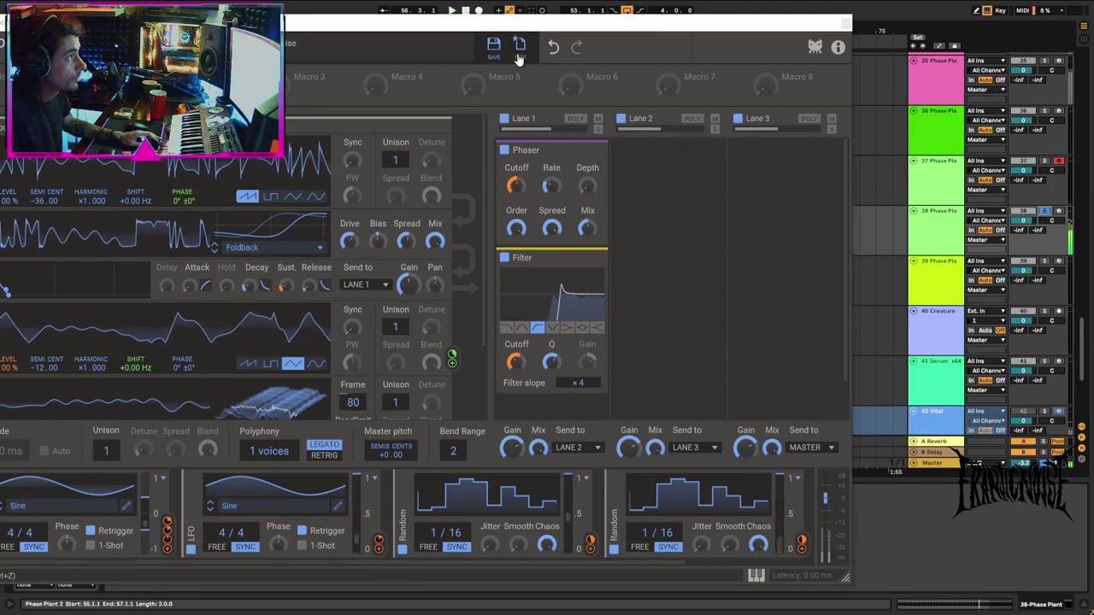
left_click_drag(506, 23, 610, 10)
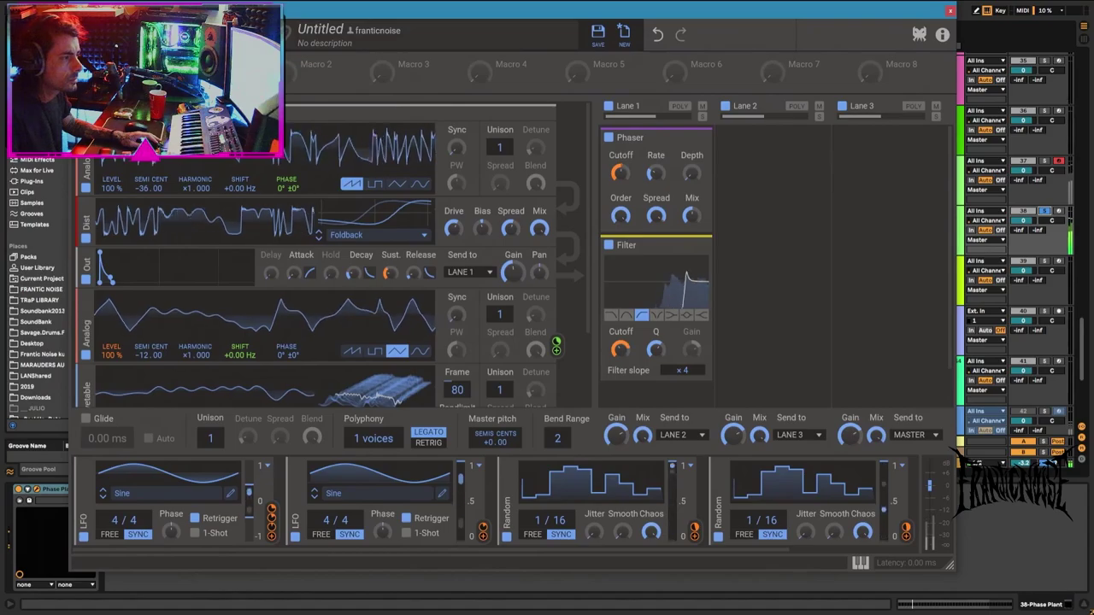
left_click(1045, 211)
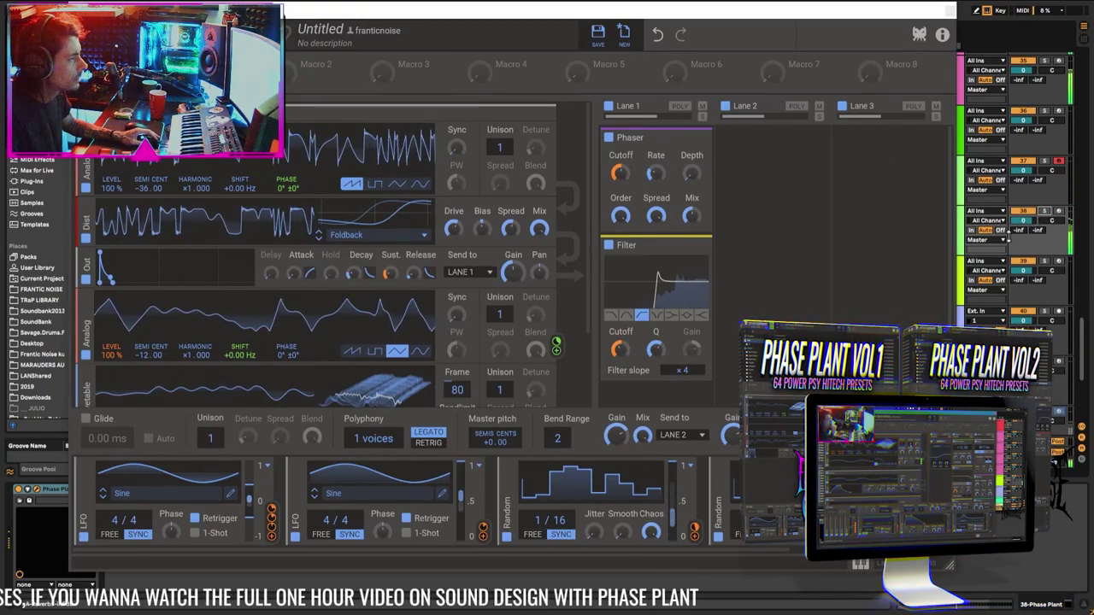
Fine-tune the Filter's cutoff and bypass the Filter in Lane 1.
left_click_drag(623, 351, 623, 350)
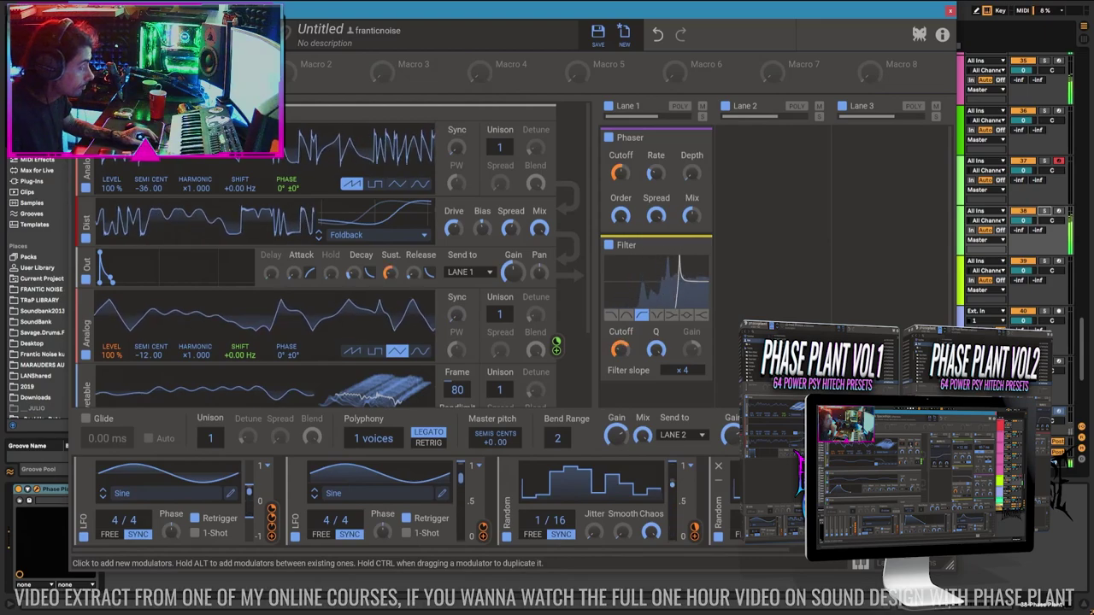
mouse_move(656, 350)
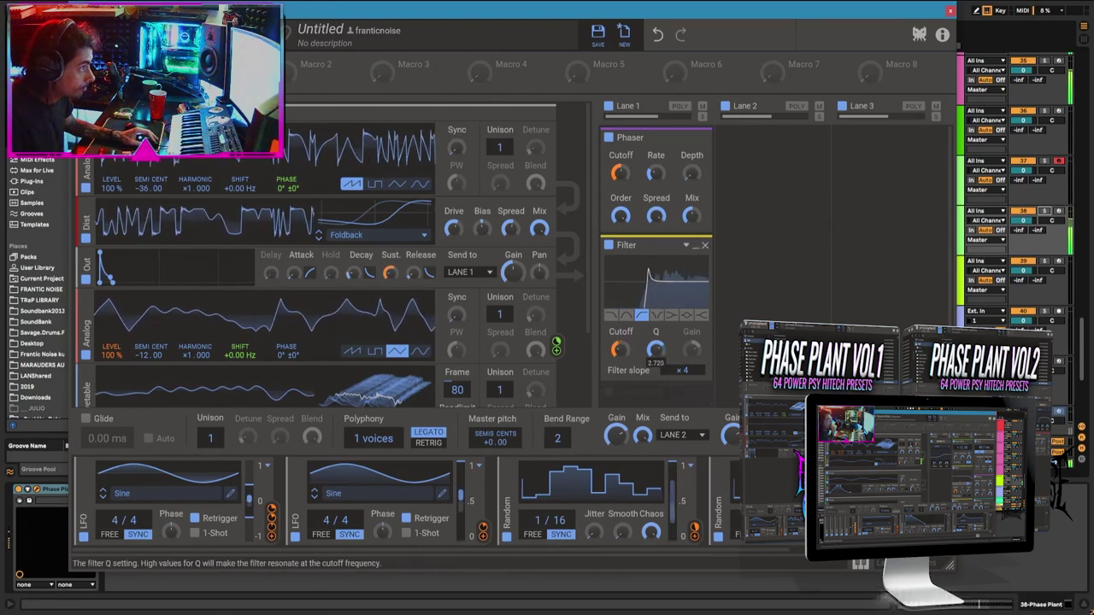
left_click(610, 246)
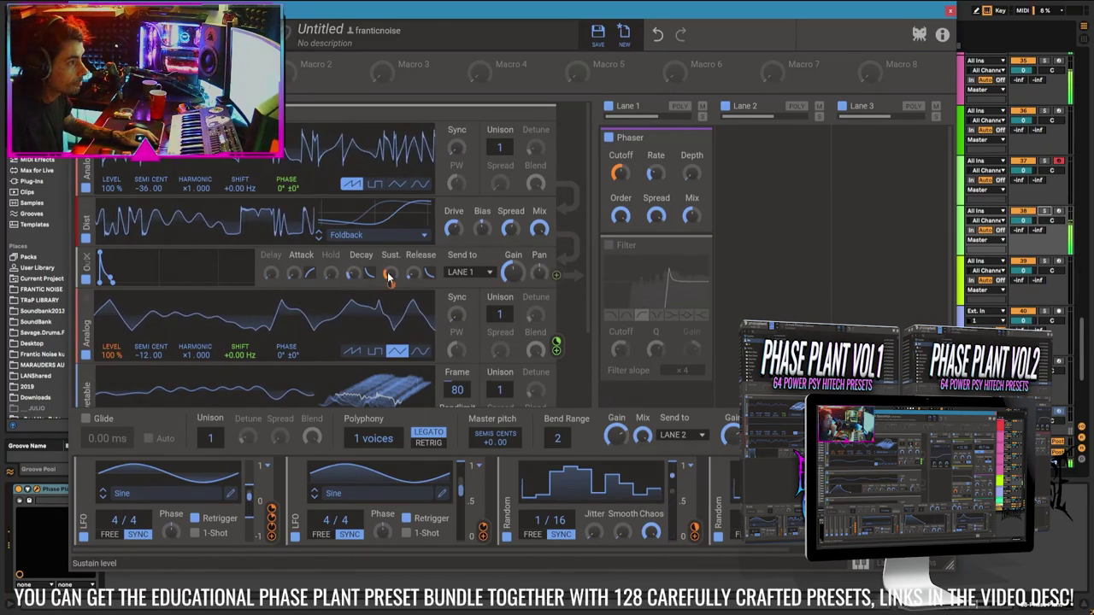
Remove the second Random's modulation from the first Out envelope's Sustain and route that Random to the envelope's Decay instead.
left_click_drag(391, 284, 390, 281)
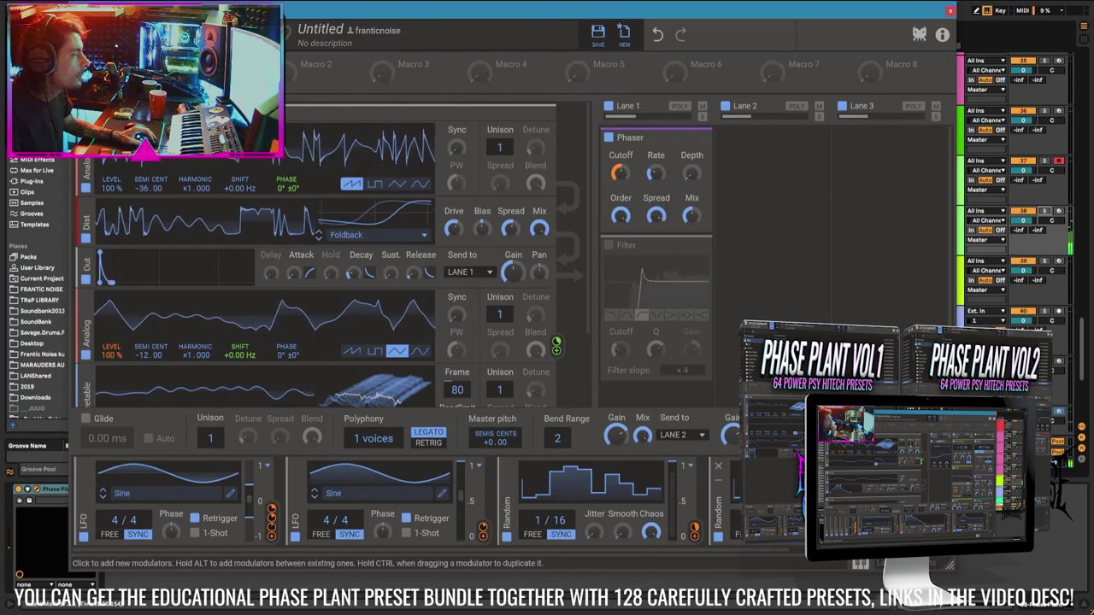
left_click(907, 537)
left_click_drag(362, 285, 359, 284)
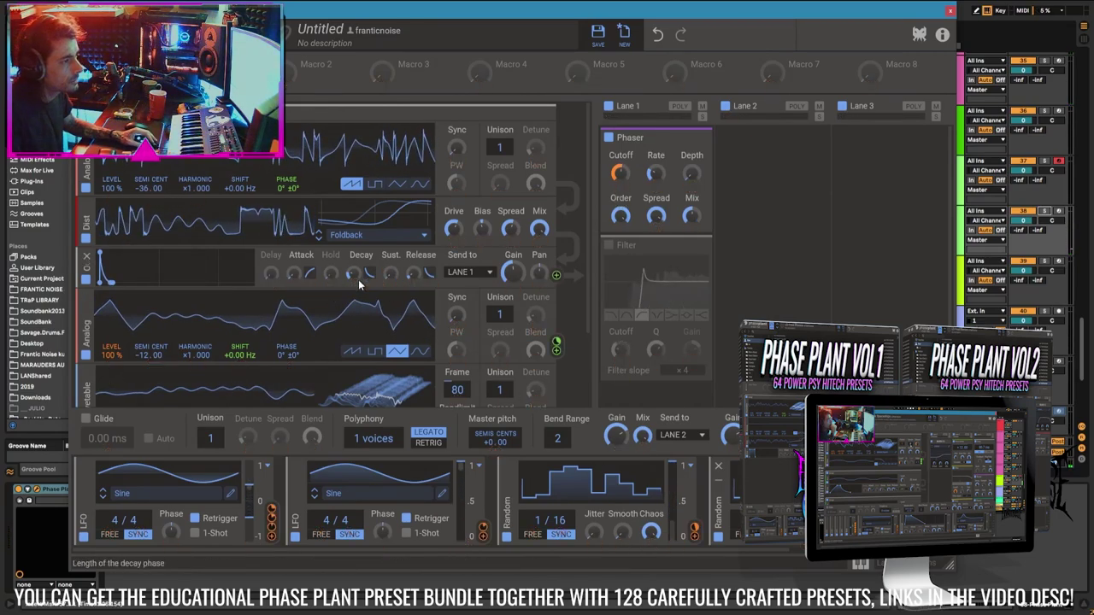
left_click(907, 537)
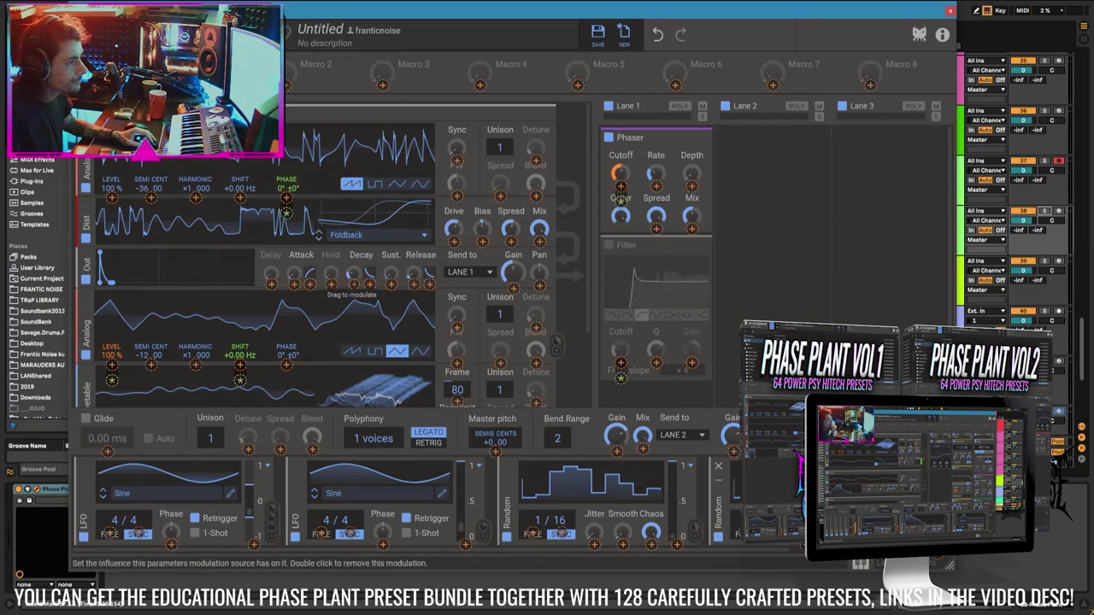
left_click_drag(356, 274, 358, 279)
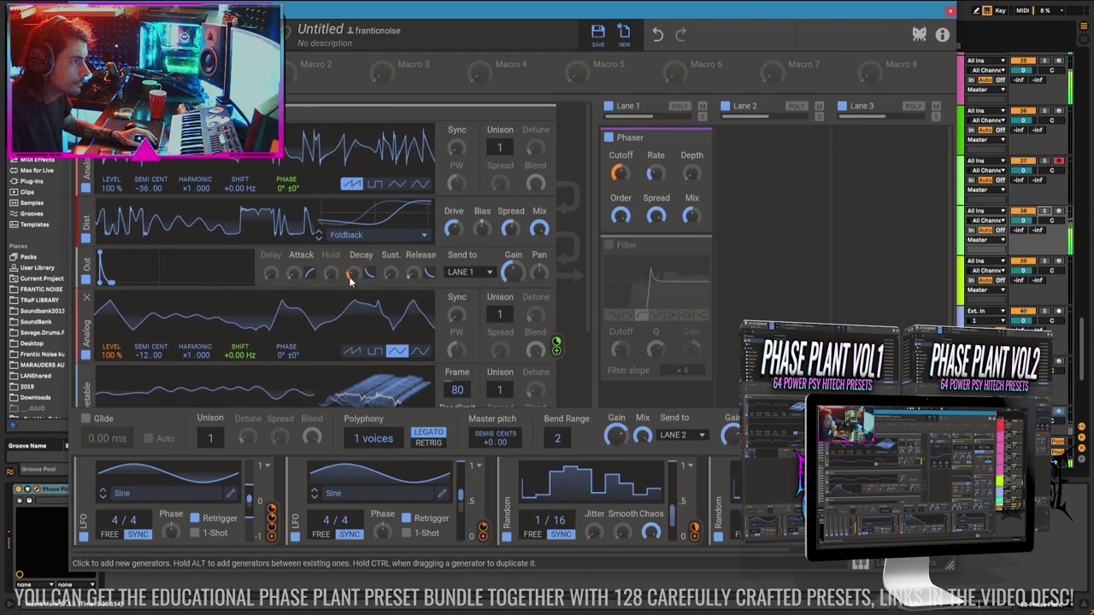
mouse_move(354, 284)
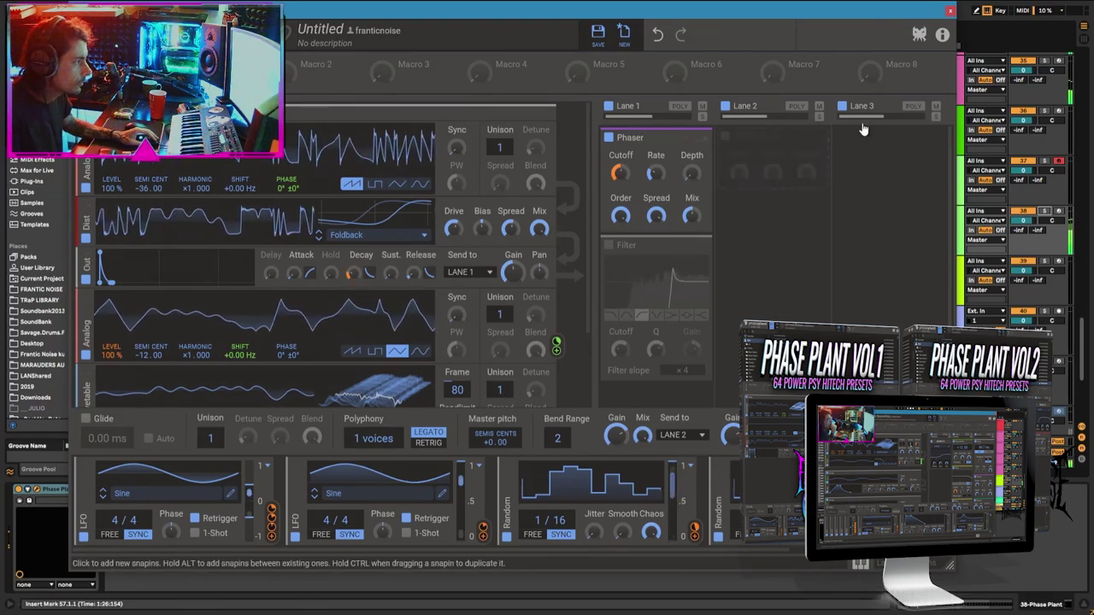
Redraw the Phase Plant 2 clip's G3 notes as continuous sixteenths across four bars and delete the stray G#3 note.
left_click(949, 11)
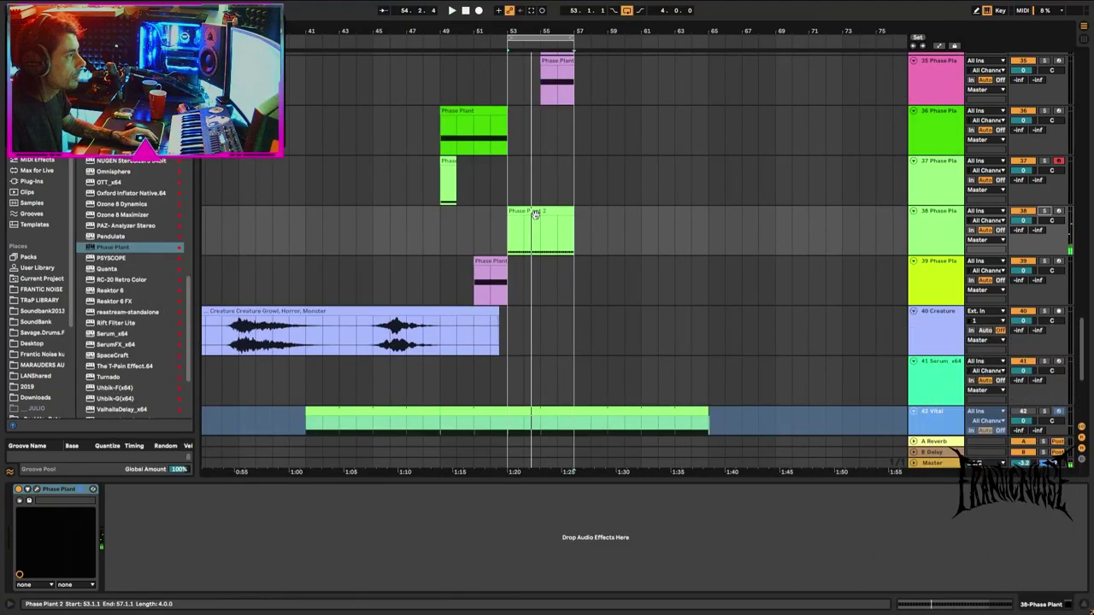
left_click(524, 239)
left_click(276, 460)
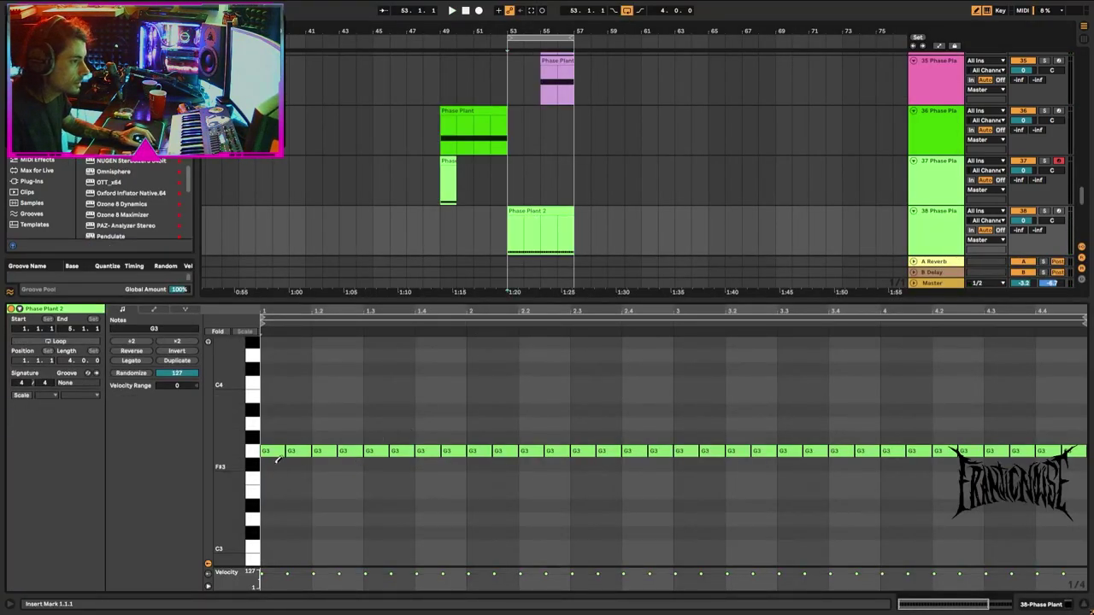
left_click_drag(272, 447, 369, 438)
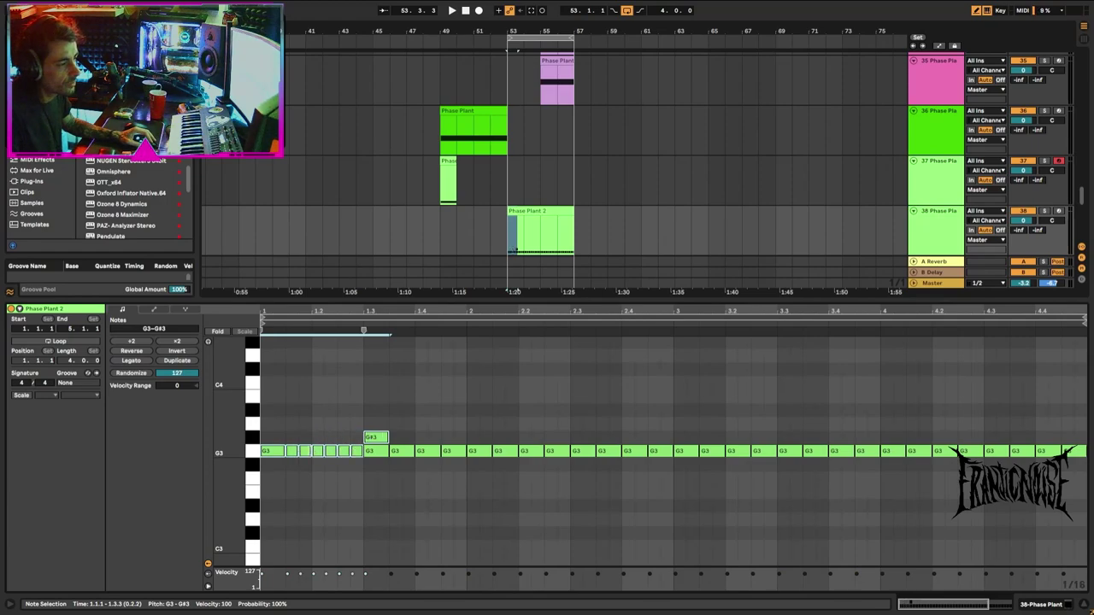
left_click(276, 448)
left_click_drag(301, 460, 357, 523)
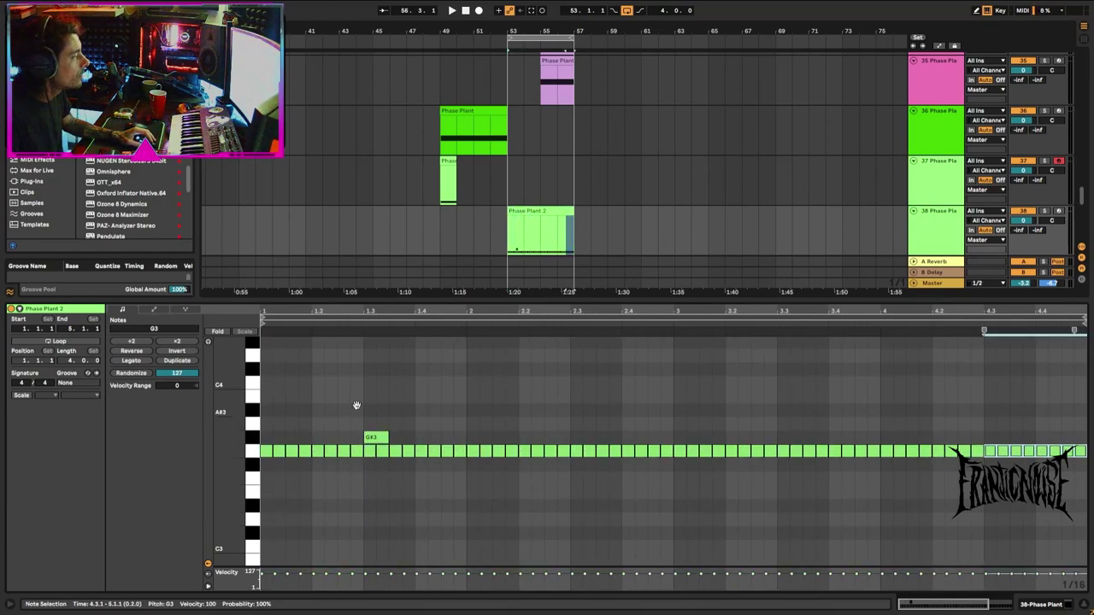
left_click_drag(354, 422, 395, 441)
key("Delete")
Re-enable the Filter in Lane 1 of track 38's Phase Plant, then close the editor to return to the arrangement.
double_click(944, 219)
left_click(38, 491)
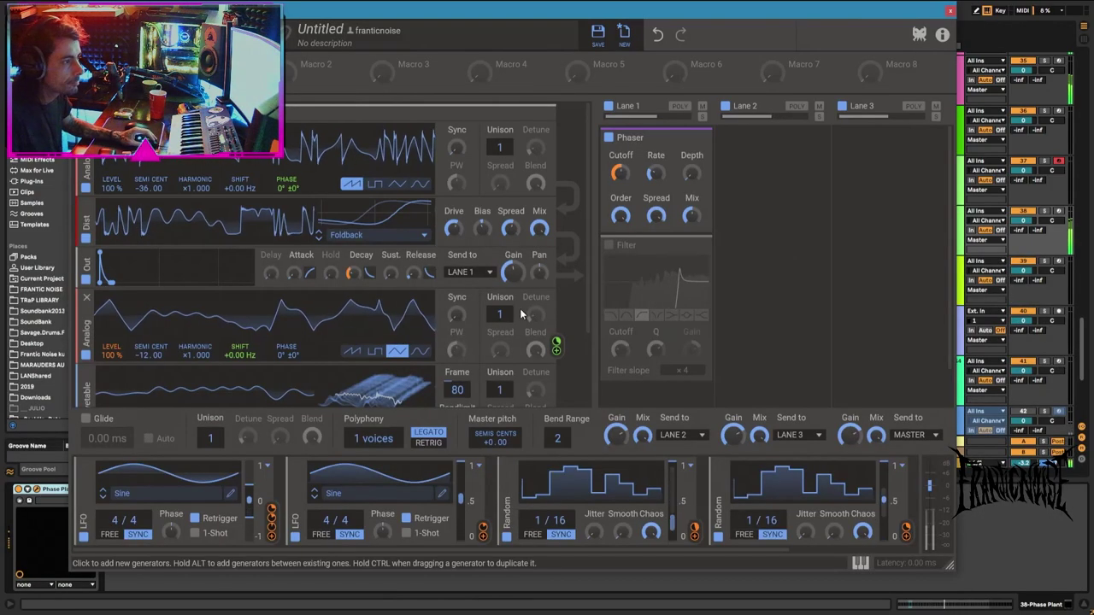
left_click(608, 246)
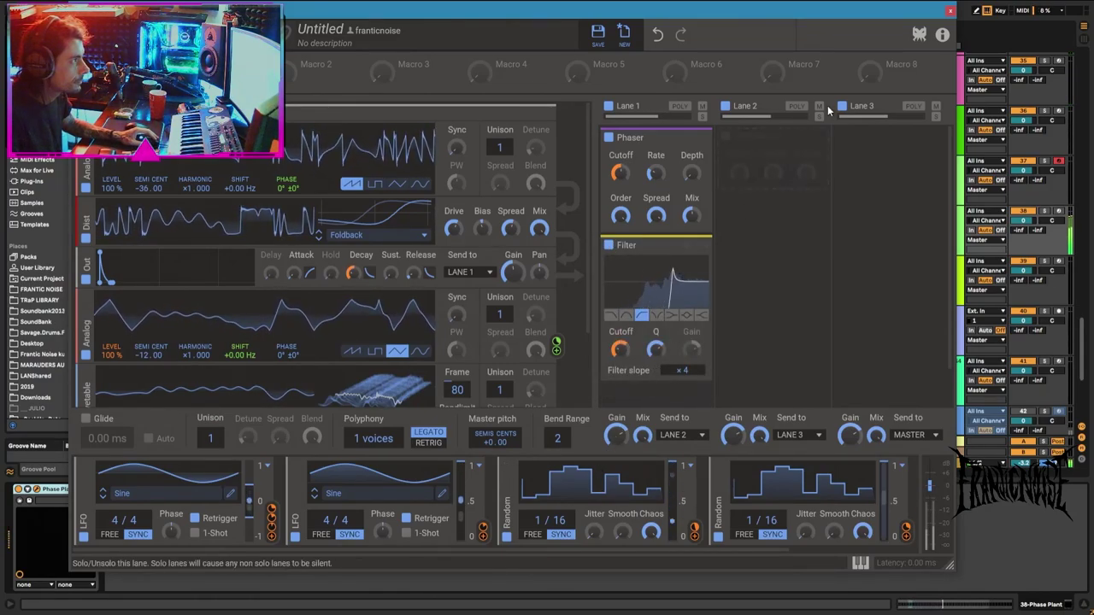
left_click(948, 14)
scroll(562, 163, "up", 3)
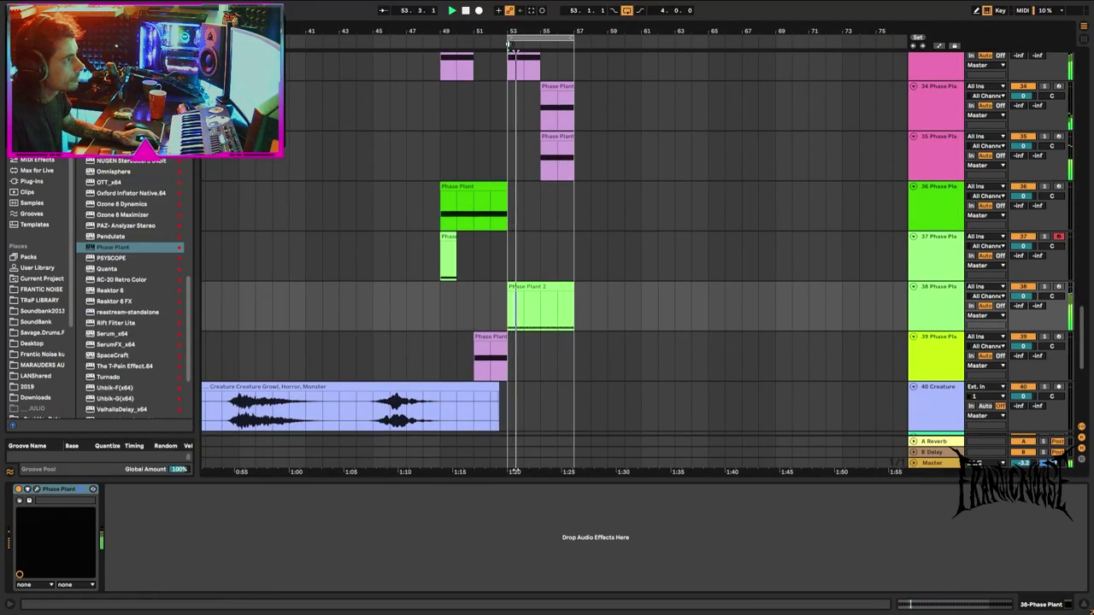
Extend the loop back to bar 49 for eight bars and copy track 38's Phase Plant 2 clip to bar 49.
left_click_drag(509, 39, 440, 39)
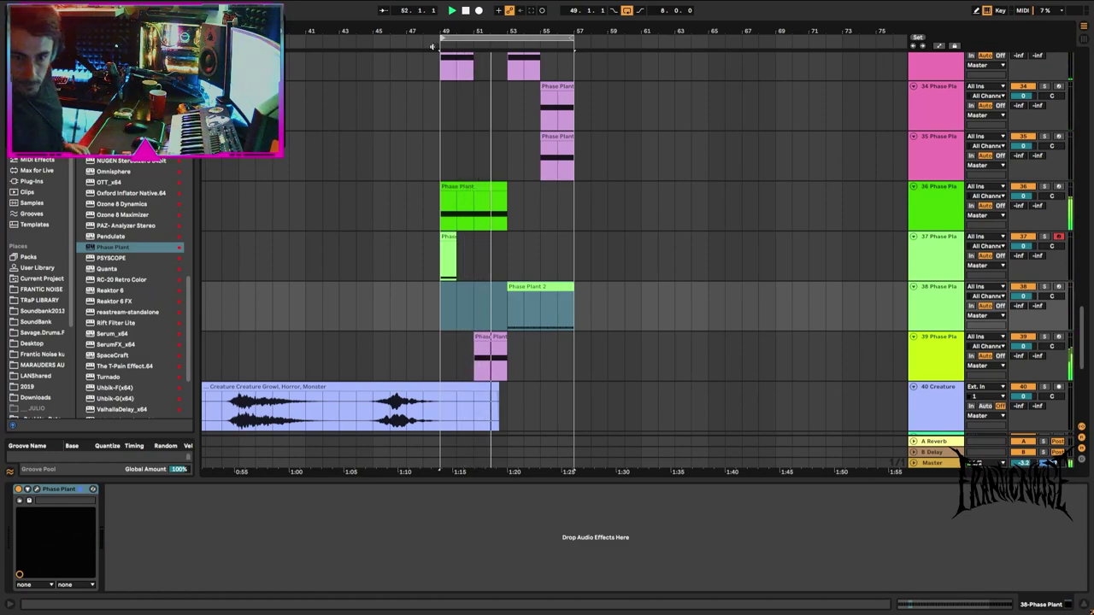
left_click(553, 304)
left_click(440, 300)
key("ctrl+v")
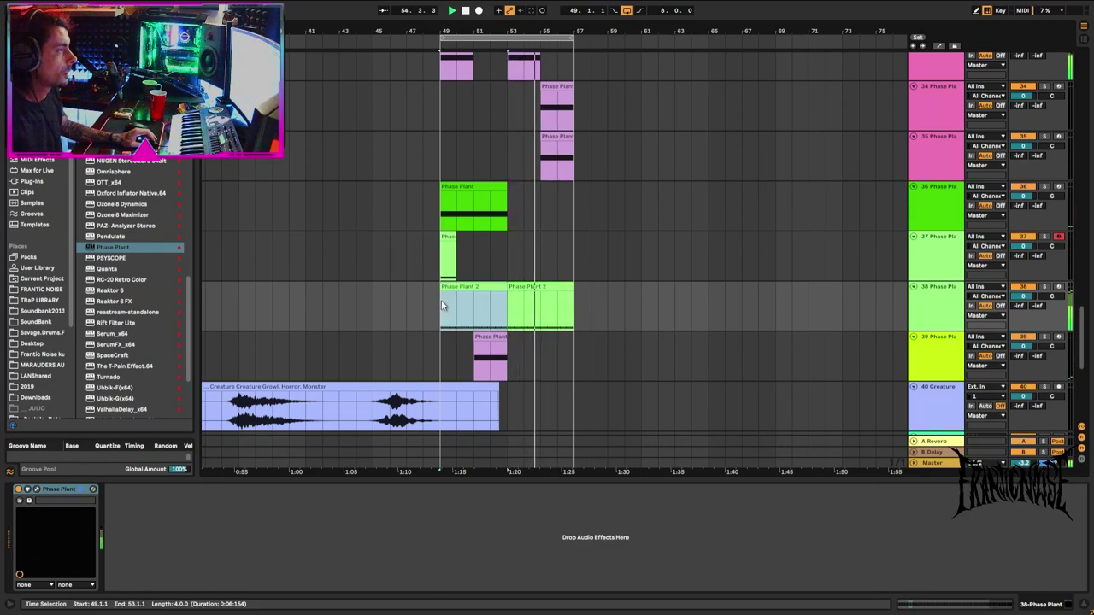
Save the set, and delete the first bar (bar 49) of the copied Phase Plant 2 clip on track 38.
key("ctrl+s")
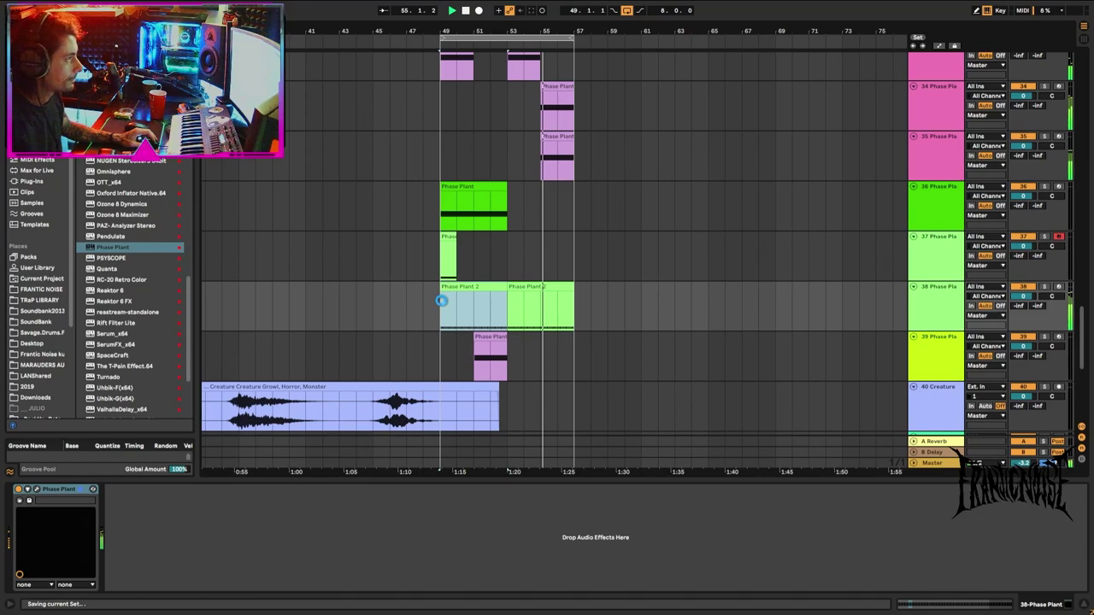
key("space")
left_click_drag(442, 305, 457, 305)
key("Delete")
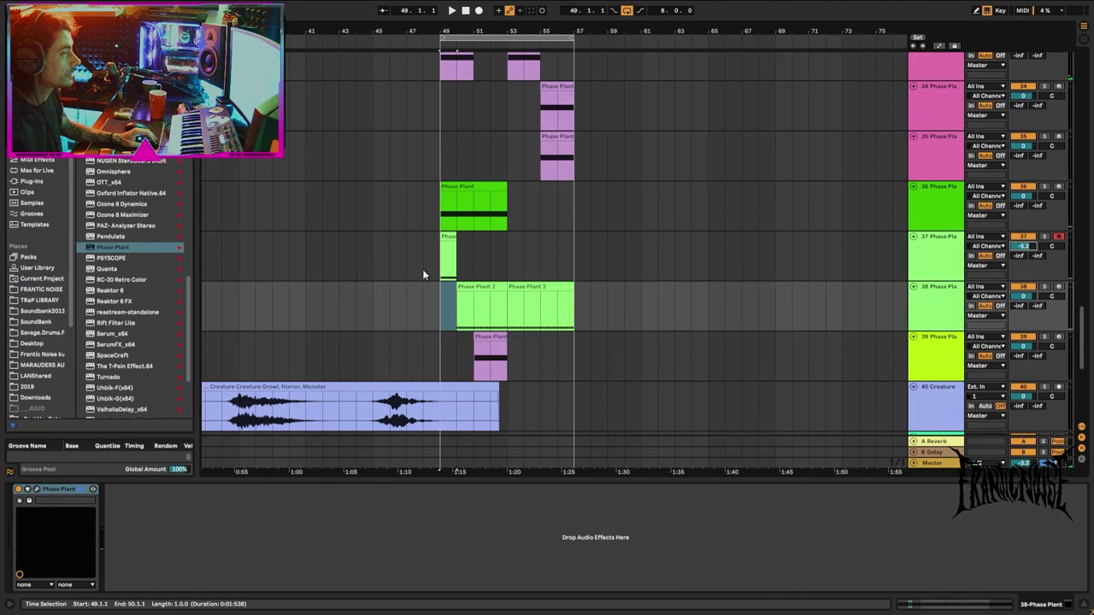
Play the arrangement from bar 46 into the eight-bar loop to hear the layered sounds, then stop playback.
double_click(427, 268)
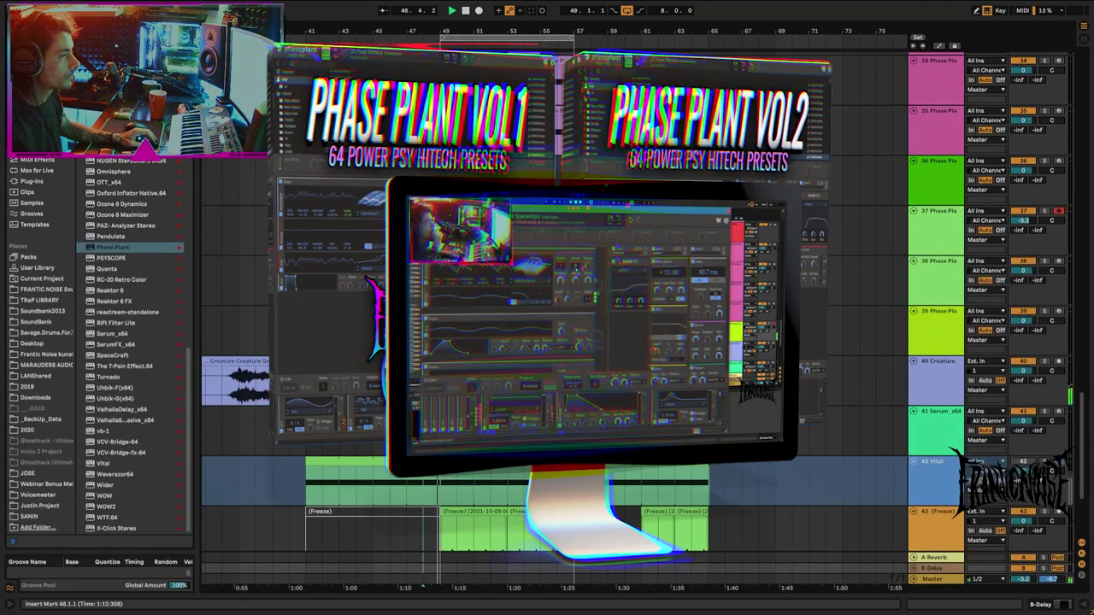
scroll(554, 513, "up", 3)
scroll(554, 512, "left", 3)
key("space")
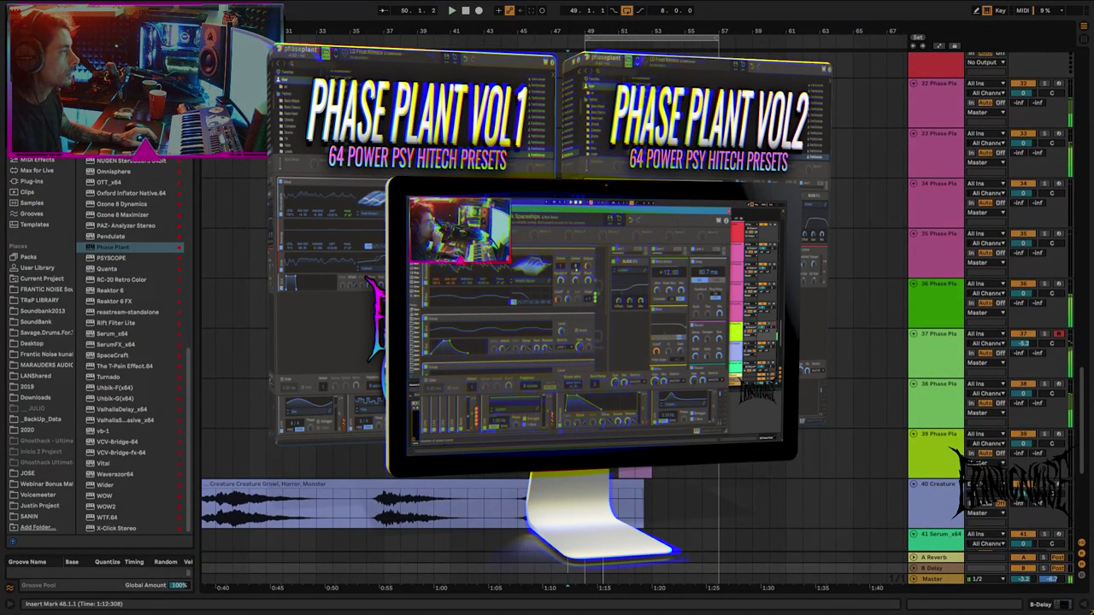
left_click(577, 353)
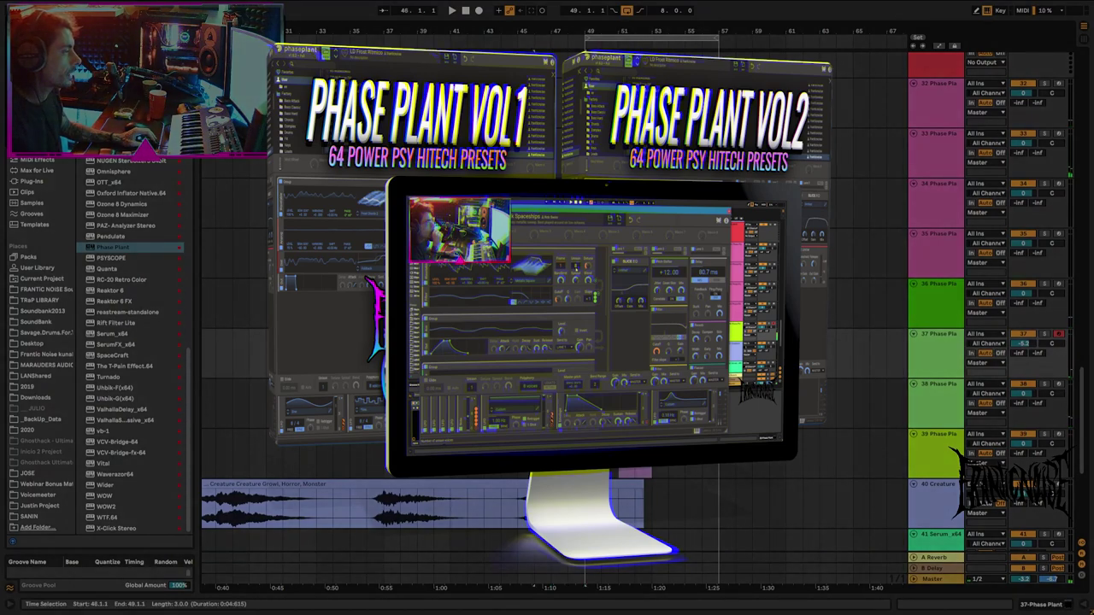
scroll(534, 588, "up", 10)
scroll(535, 588, "down", 4)
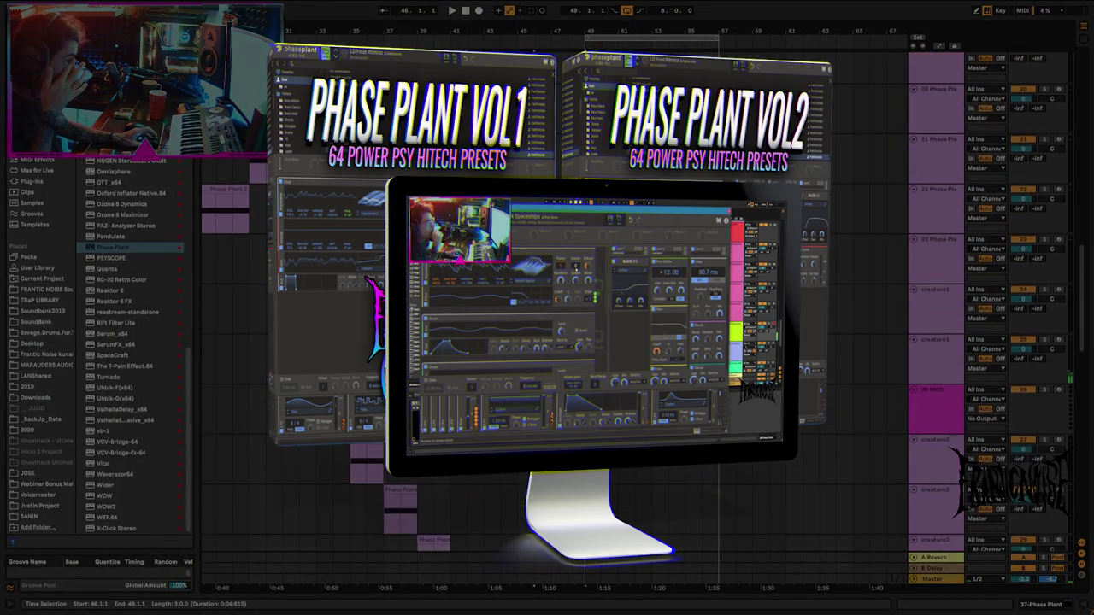
left_click_drag(455, 30, 593, 12)
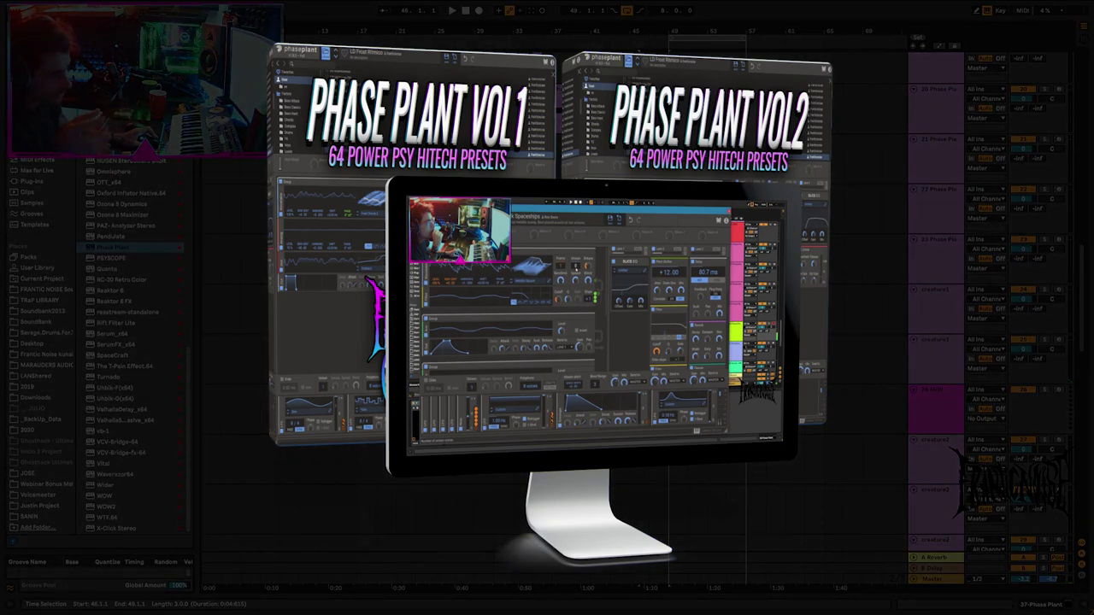
scroll(555, 341, "up", 8)
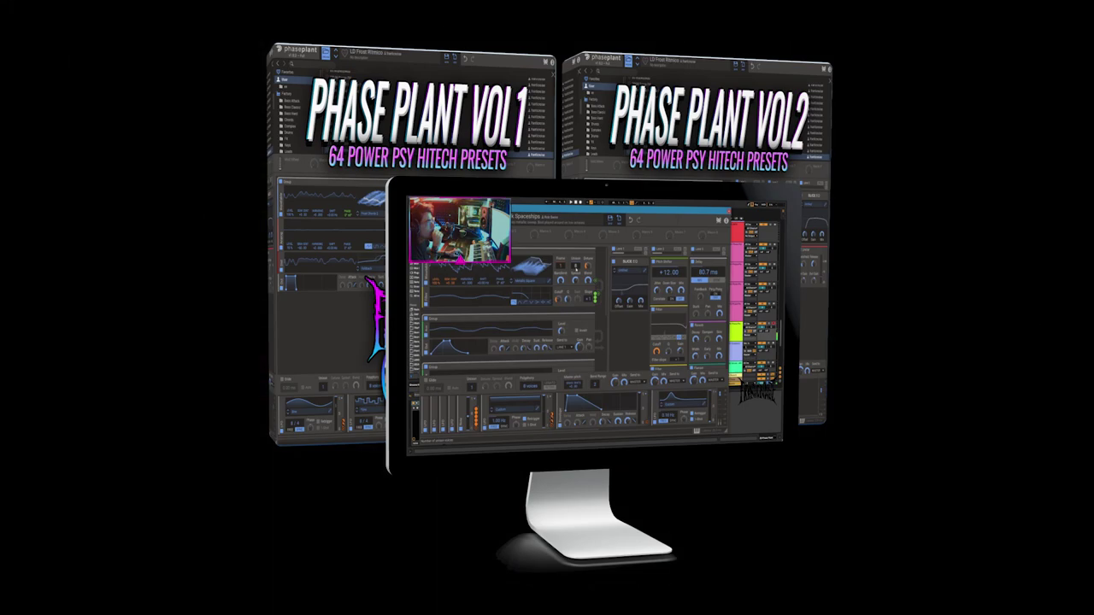